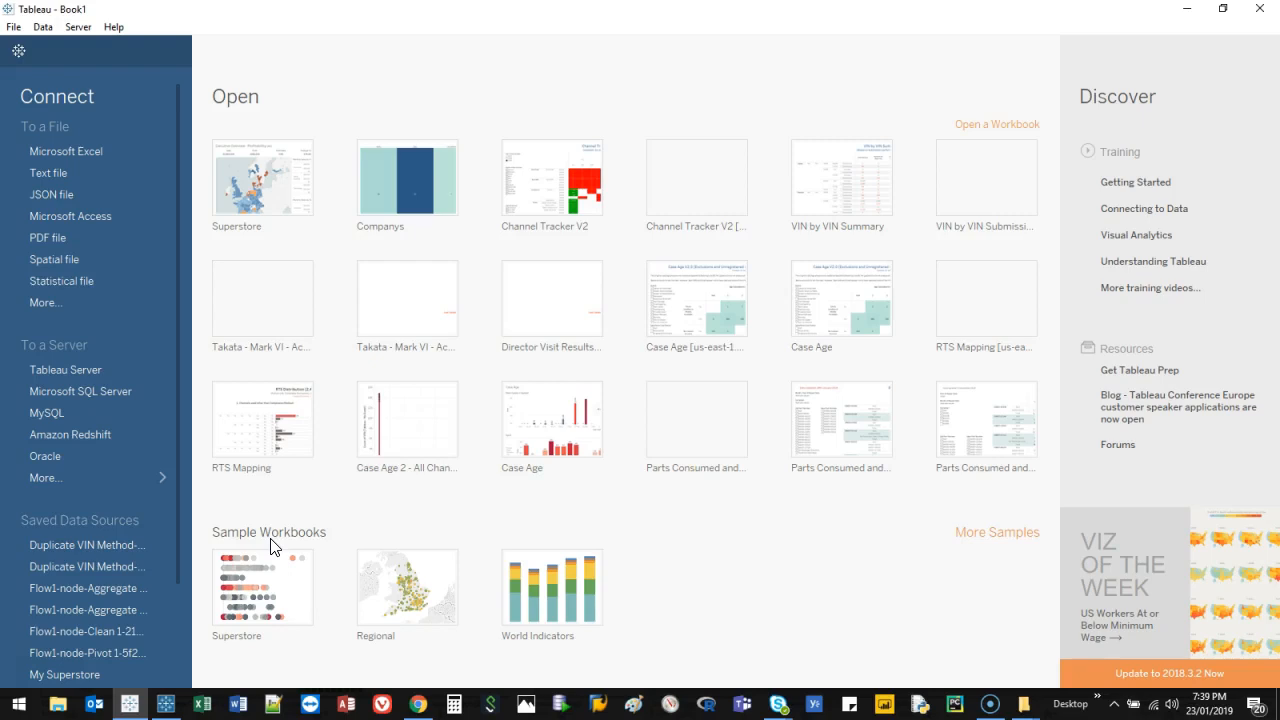
- Open the Superstore sample workbook
mouse_move(330, 526)
mouse_down()
mouse_move(160, 525)
mouse_move(182, 598)
mouse_move(280, 671)
mouse_move(306, 549)
mouse_move(328, 528)
mouse_up()
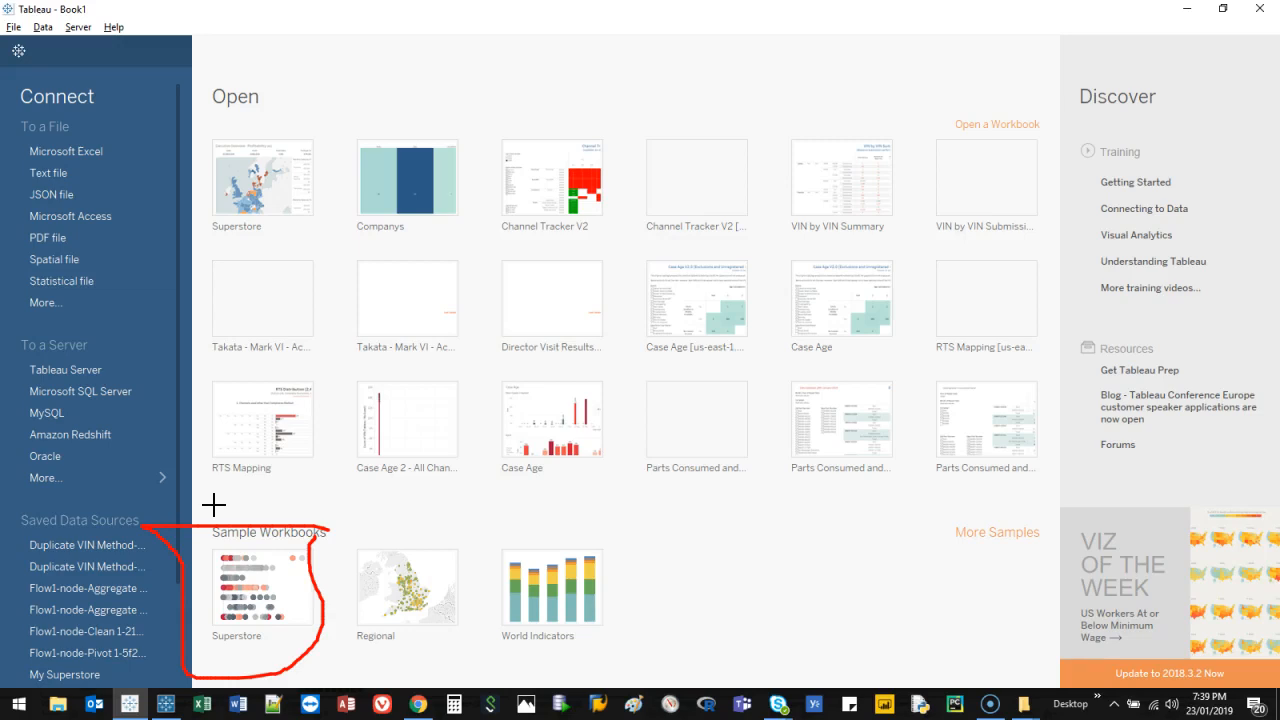
key(Escape)
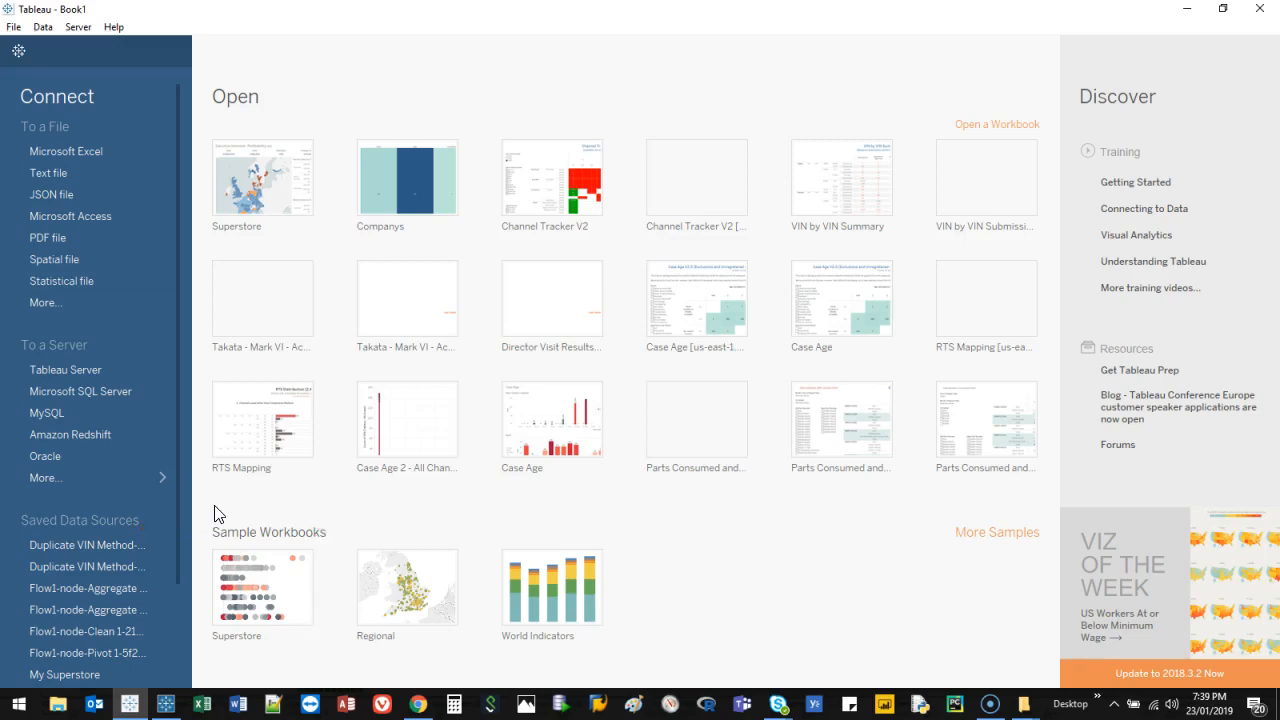
click(282, 603)
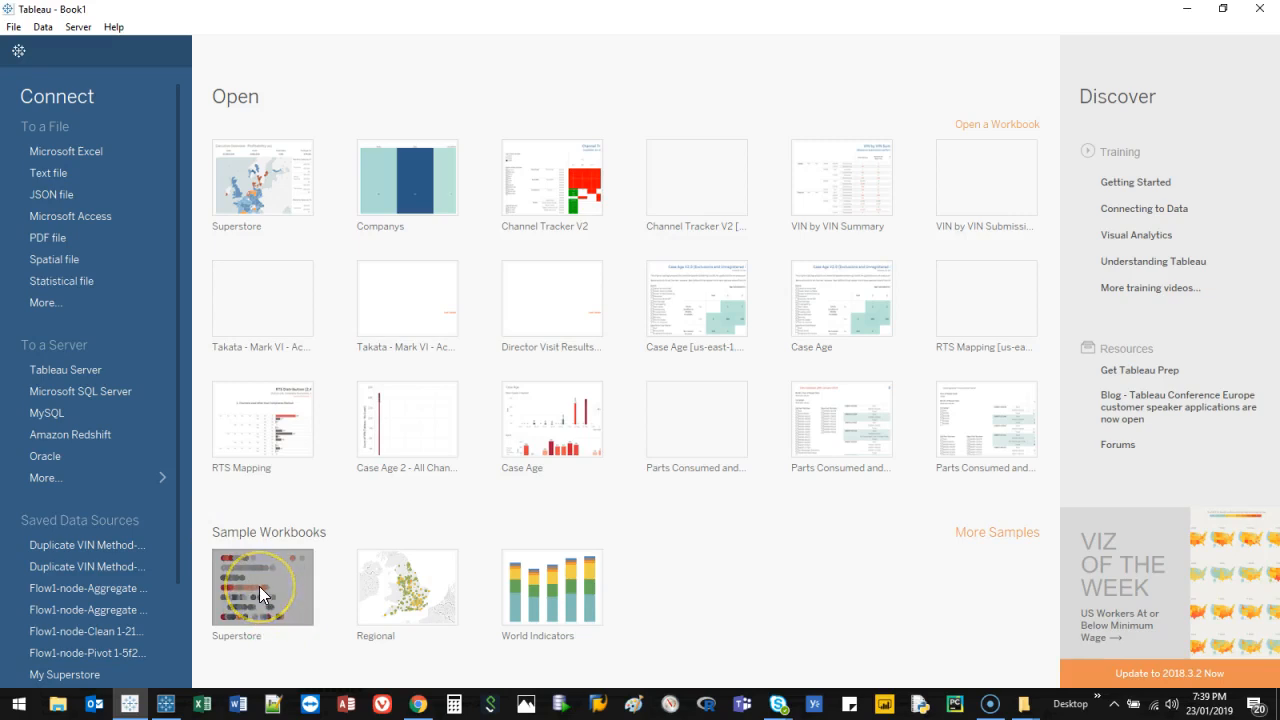
click(266, 601)
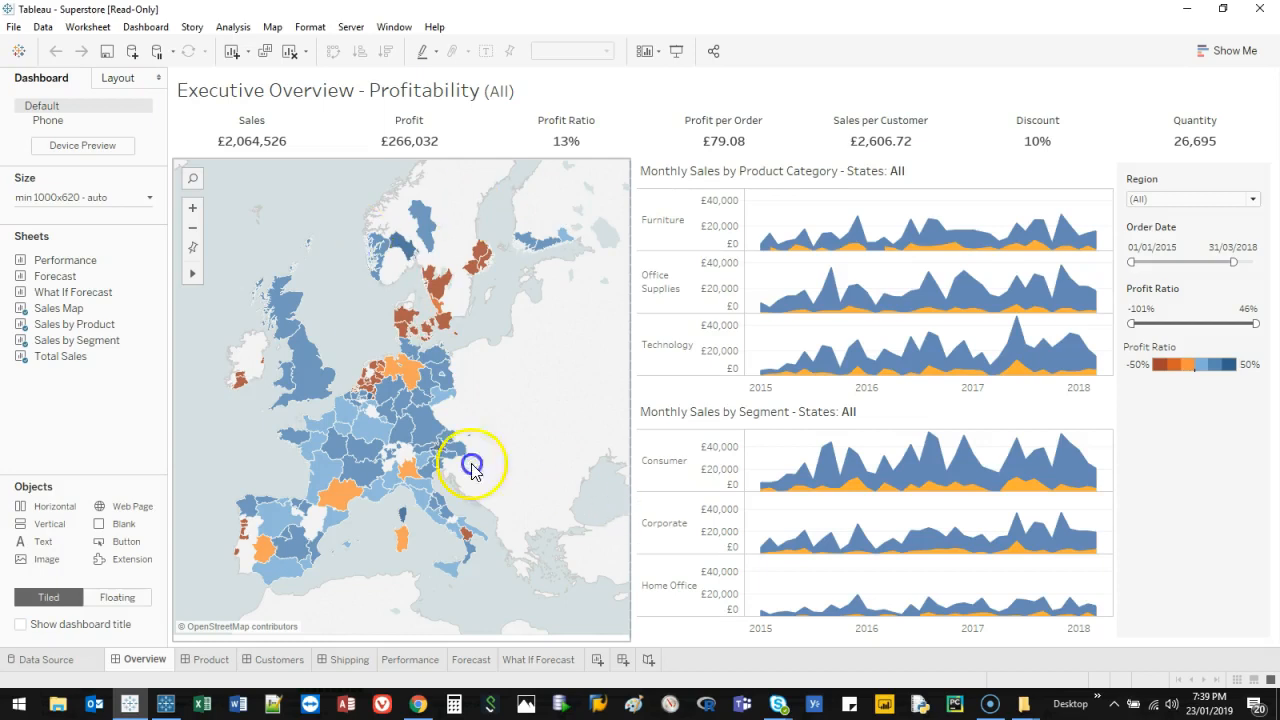
- Add a new blank worksheet to the Superstore workbook
click(597, 662)
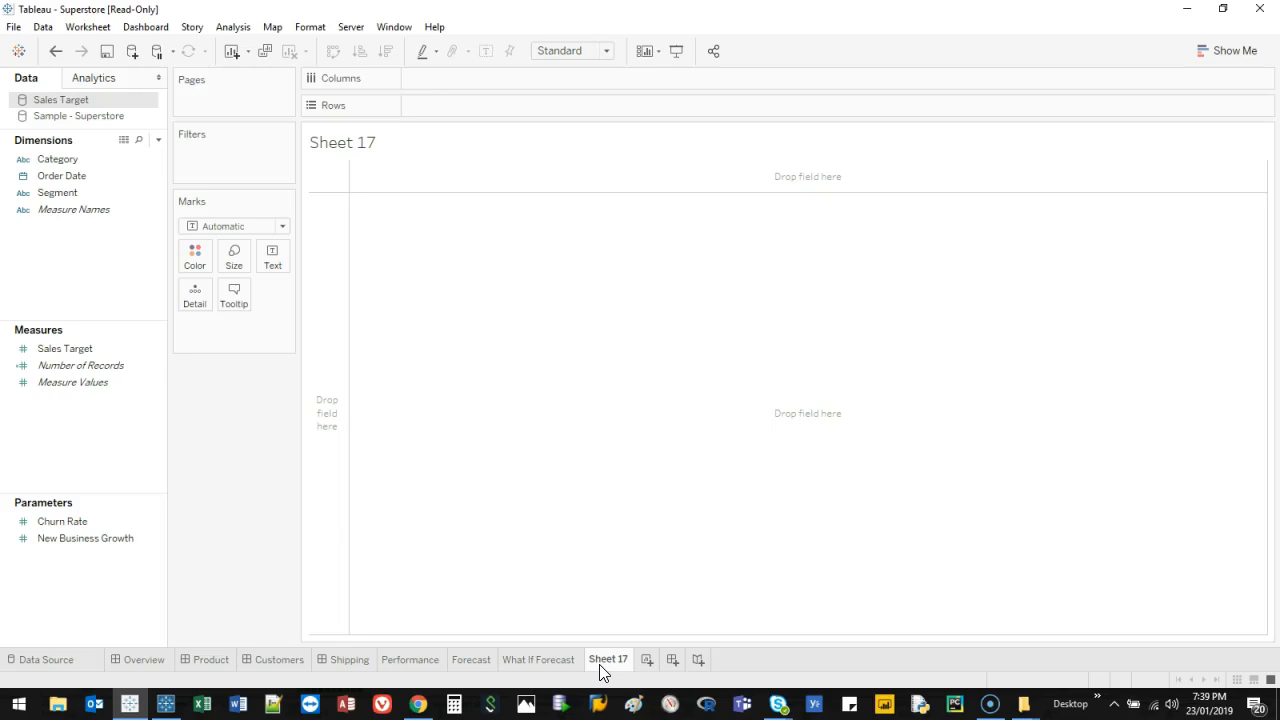
click(617, 666)
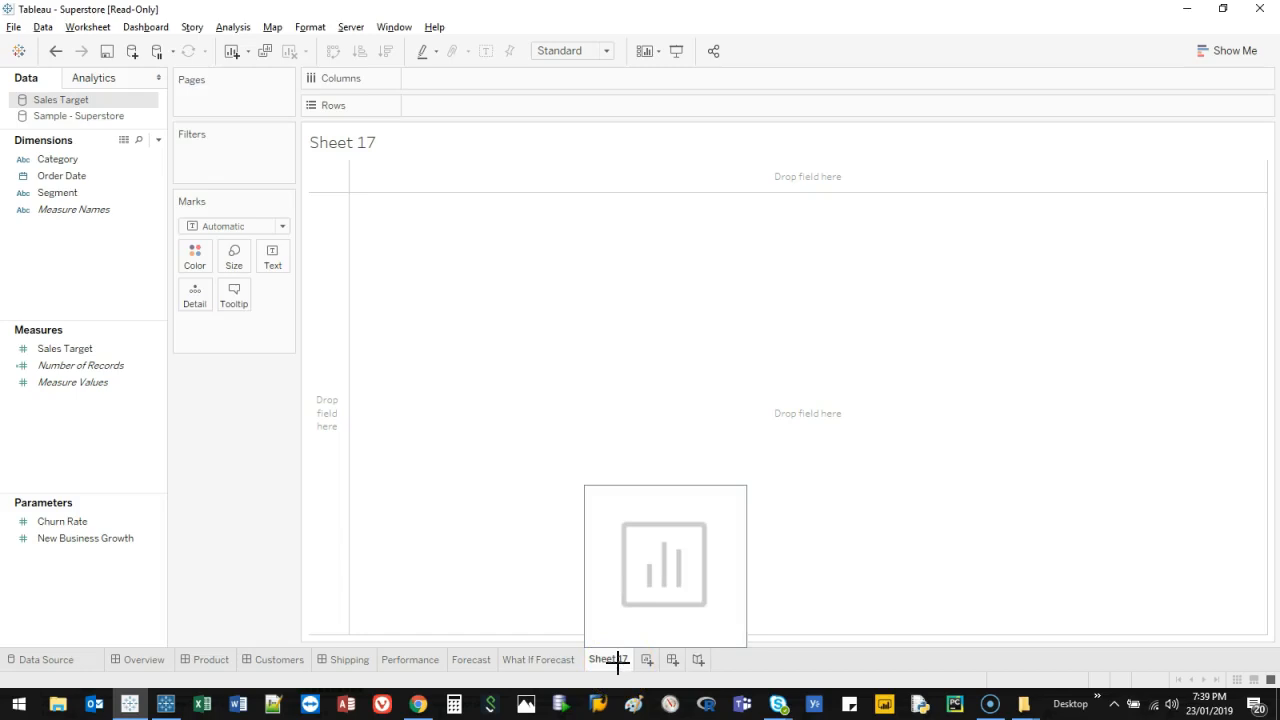
mouse_move(296, 68)
mouse_down()
mouse_move(1157, 17)
mouse_move(1274, 78)
mouse_move(971, 111)
mouse_move(334, 117)
mouse_move(298, 55)
mouse_up()
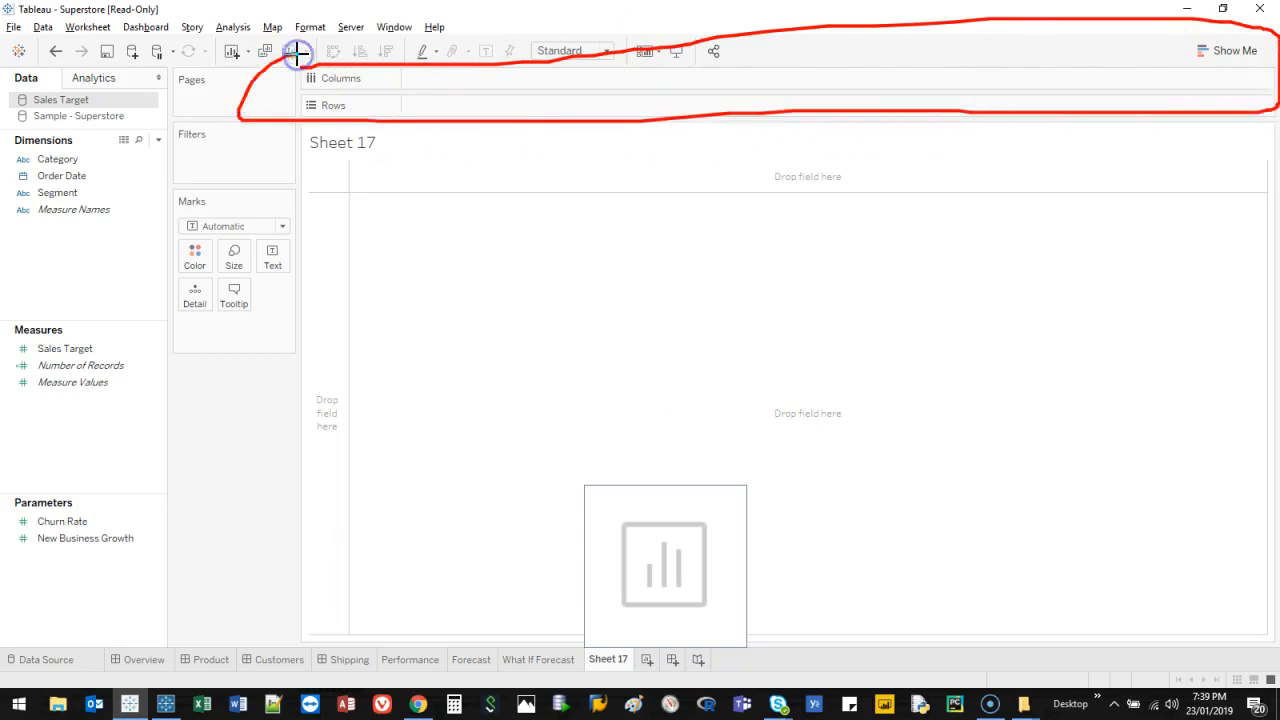
key(Escape)
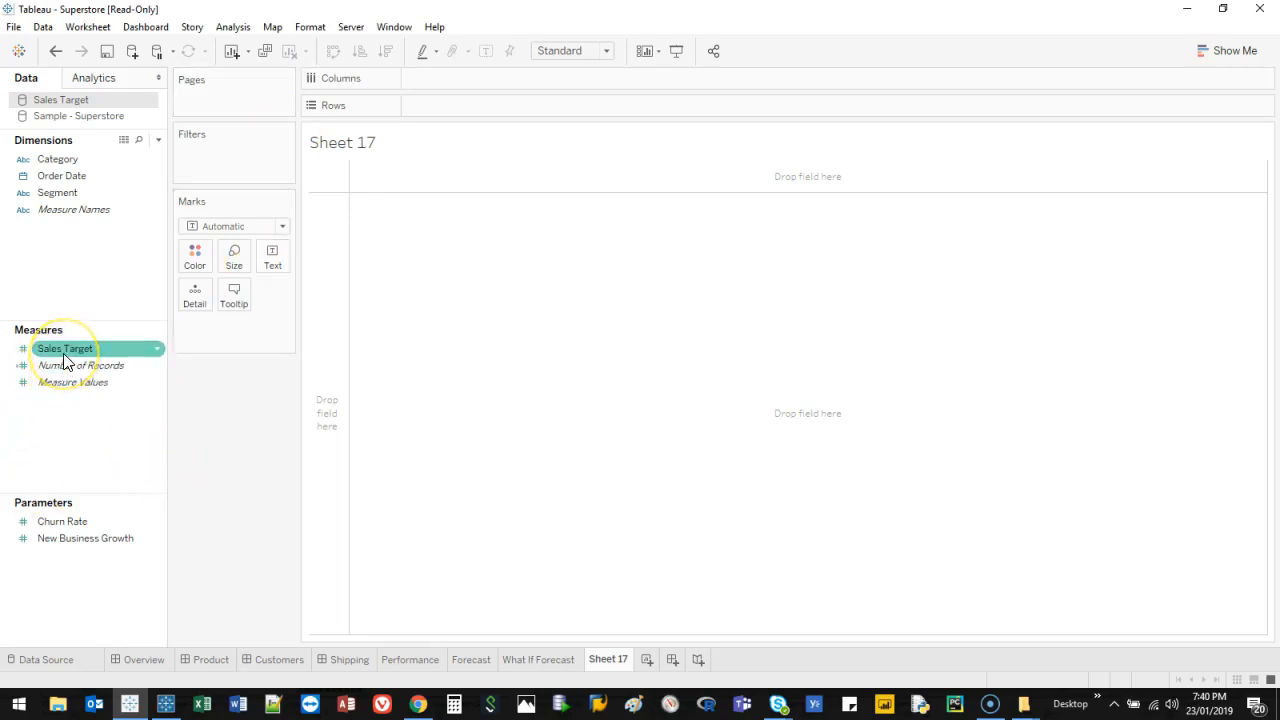
- Build a bar chart with the Sales Target measure on Rows and the Category dimension on Columns
mouse_move(62, 350)
mouse_down()
mouse_move(431, 141)
mouse_move(453, 113)
mouse_up()
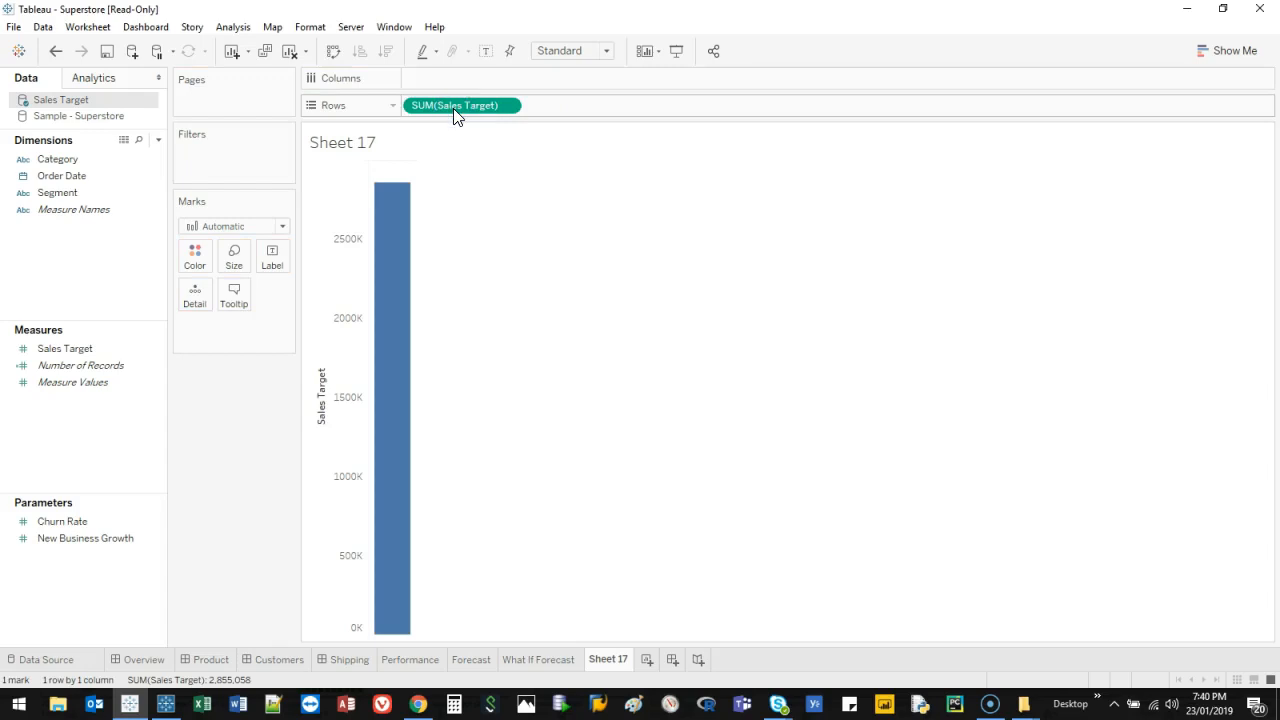
mouse_move(381, 210)
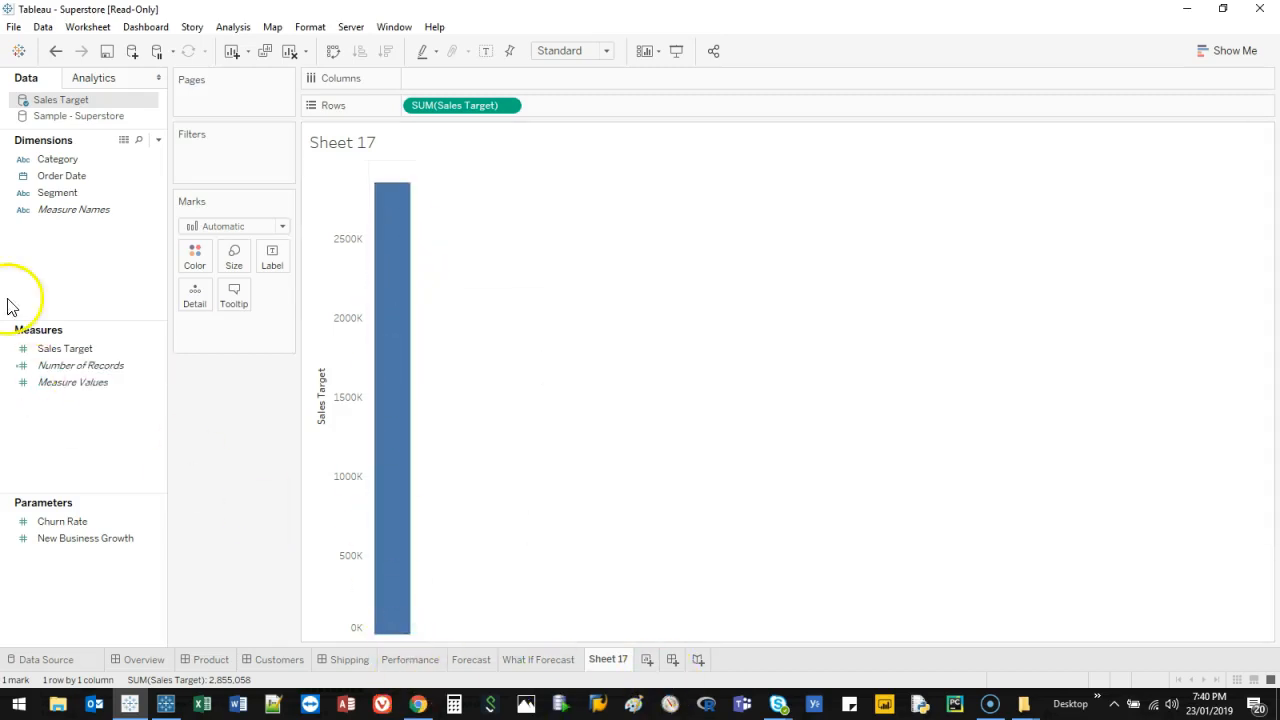
click(72, 175)
click(67, 162)
drag(67, 162, 419, 87)
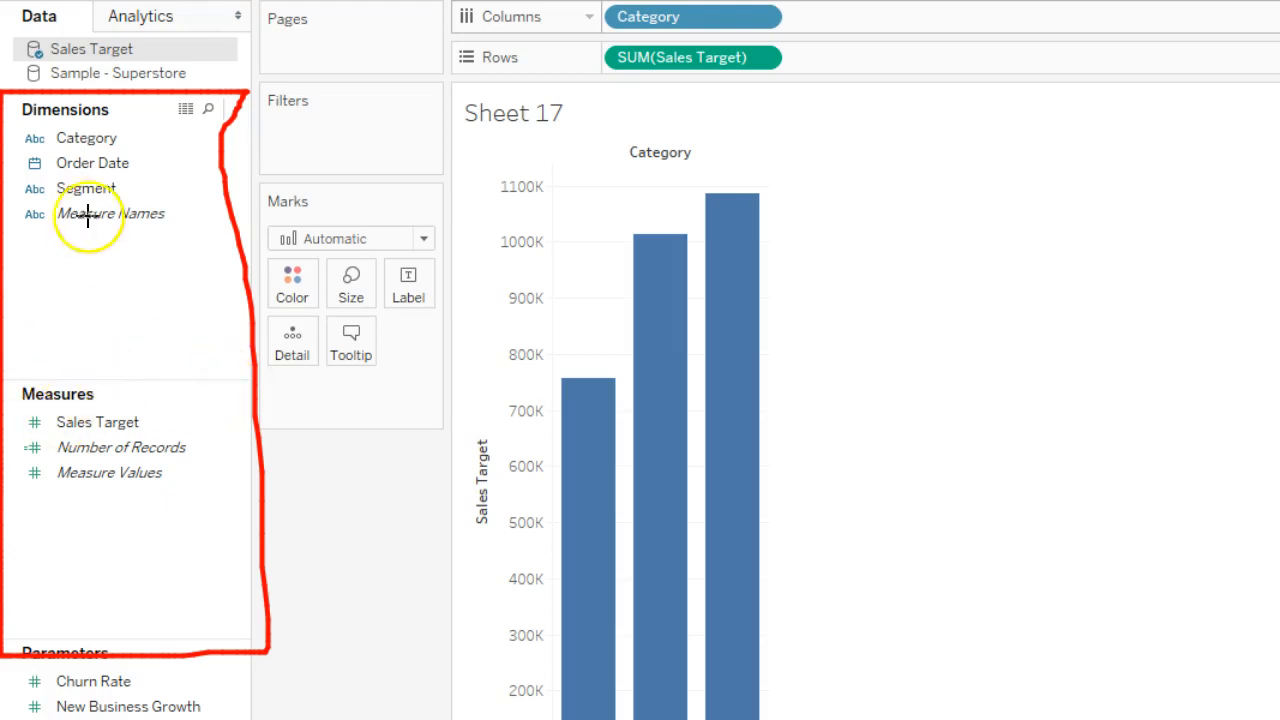
mouse_move(58, 140)
mouse_down()
mouse_move(9, 123)
mouse_move(63, 157)
mouse_move(62, 125)
mouse_up()
mouse_move(76, 416)
mouse_down()
mouse_move(8, 452)
mouse_move(63, 376)
mouse_up()
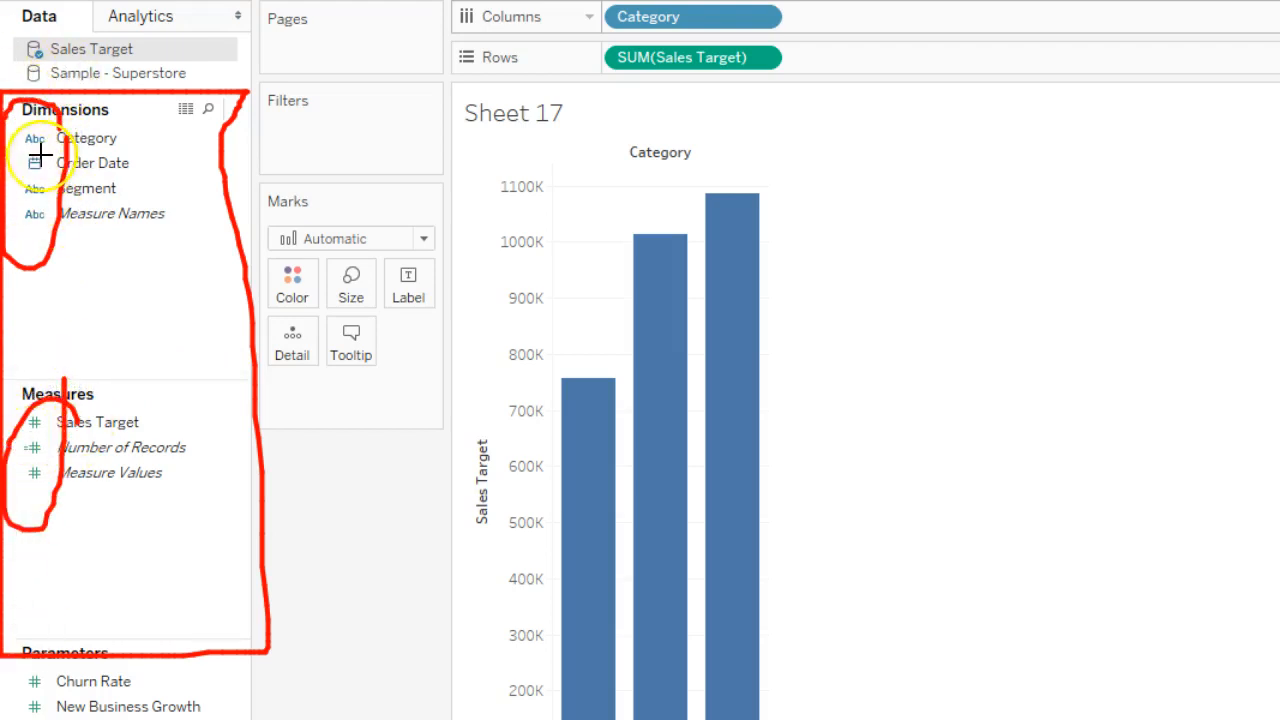
key(Escape)
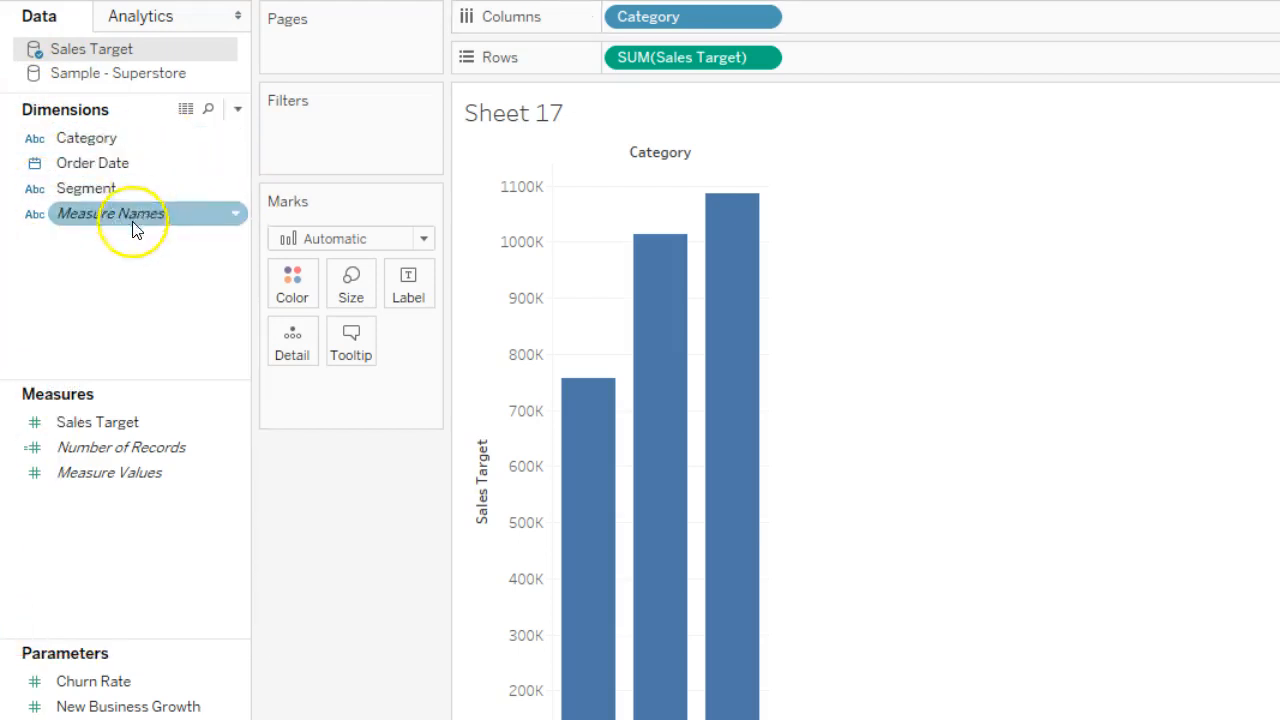
key(ctrl+2)
mouse_move(236, 26)
mouse_down()
mouse_move(10, 40)
mouse_move(17, 73)
mouse_move(163, 86)
mouse_move(251, 112)
mouse_move(248, 28)
mouse_up()
mouse_move(255, 641)
mouse_down()
mouse_move(223, 634)
mouse_move(2, 672)
mouse_up()
drag(302, 718, 251, 646)
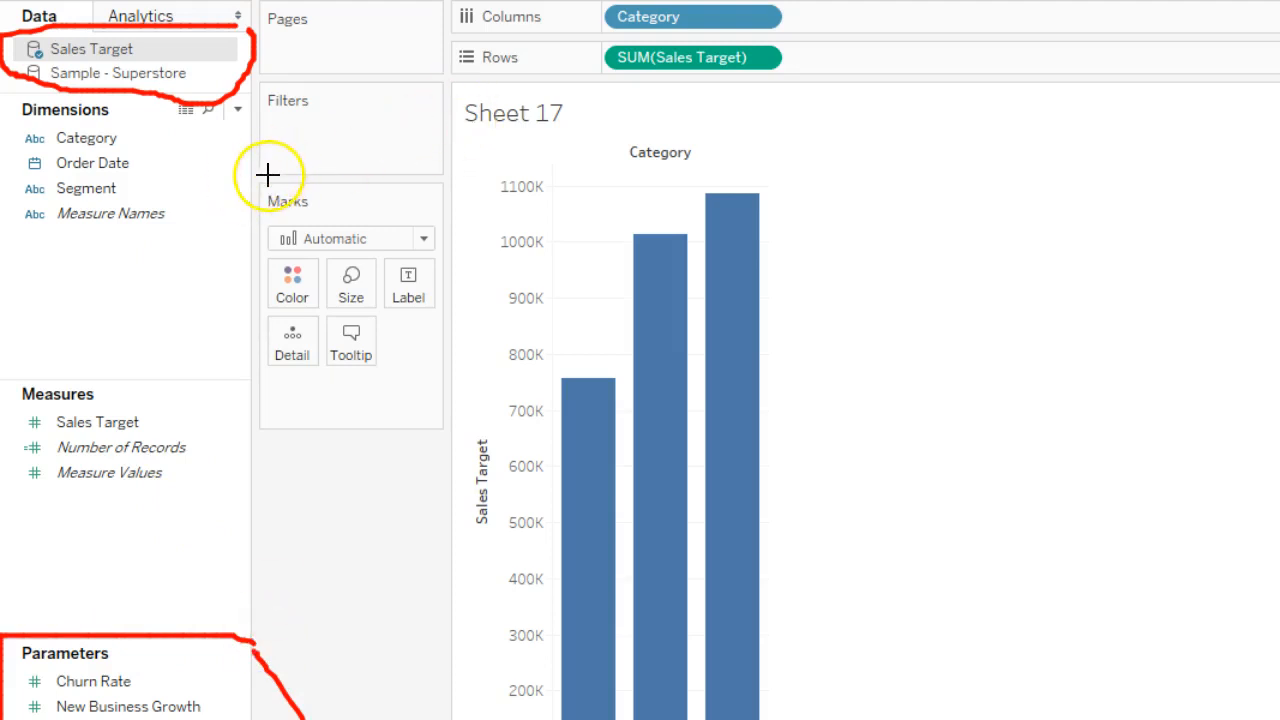
mouse_move(260, 182)
mouse_down()
mouse_move(397, 186)
mouse_move(451, 222)
mouse_move(443, 400)
mouse_move(237, 429)
mouse_move(265, 145)
mouse_up()
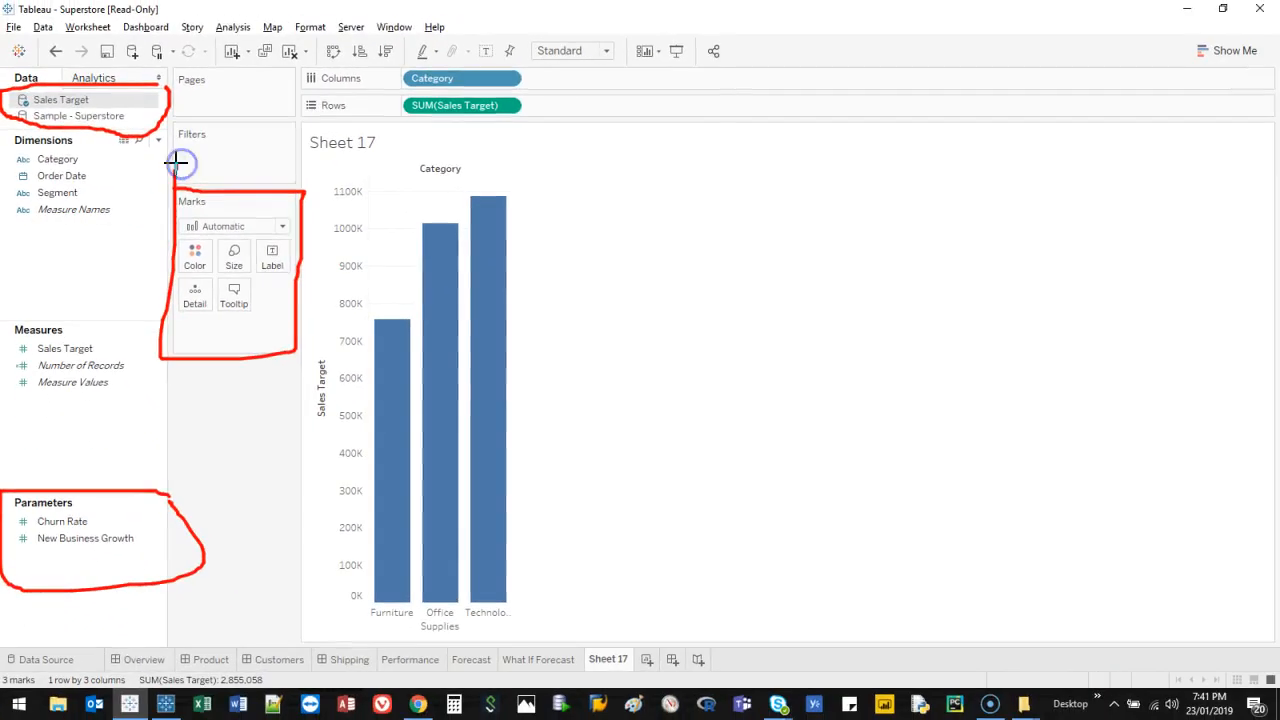
key(Escape)
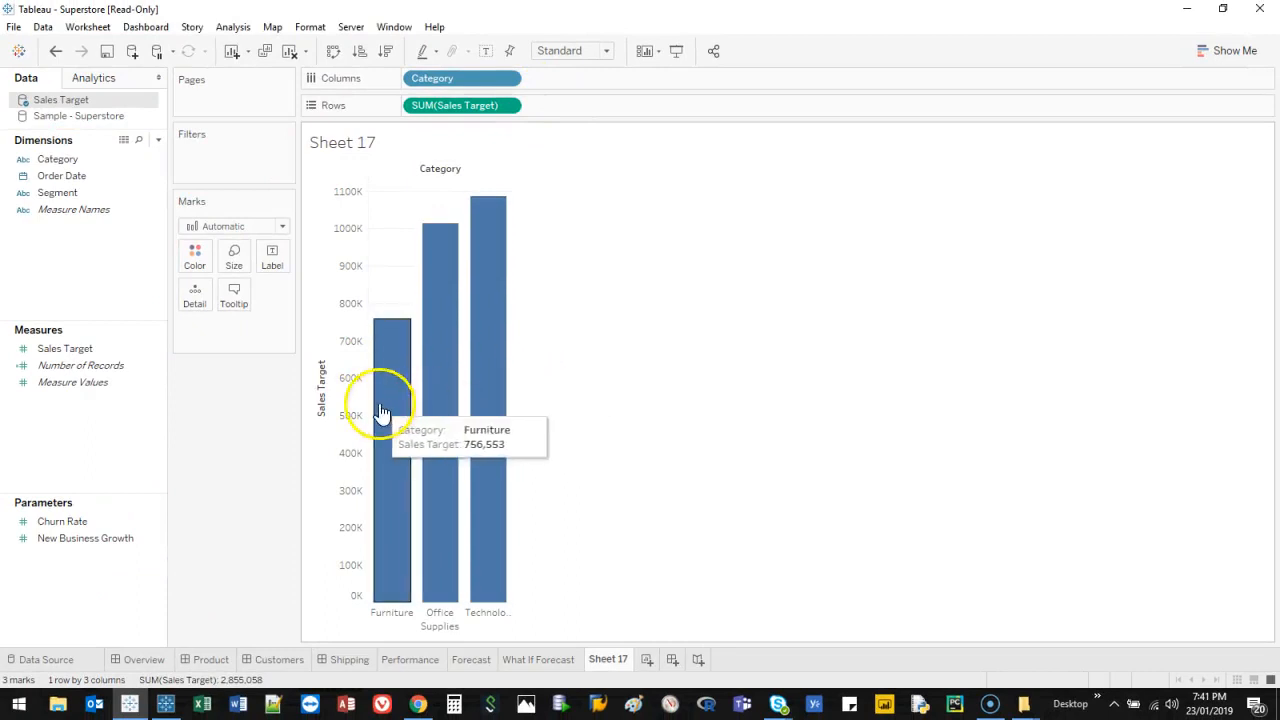
- Color the bars by the Sales Target measure
mouse_move(507, 389)
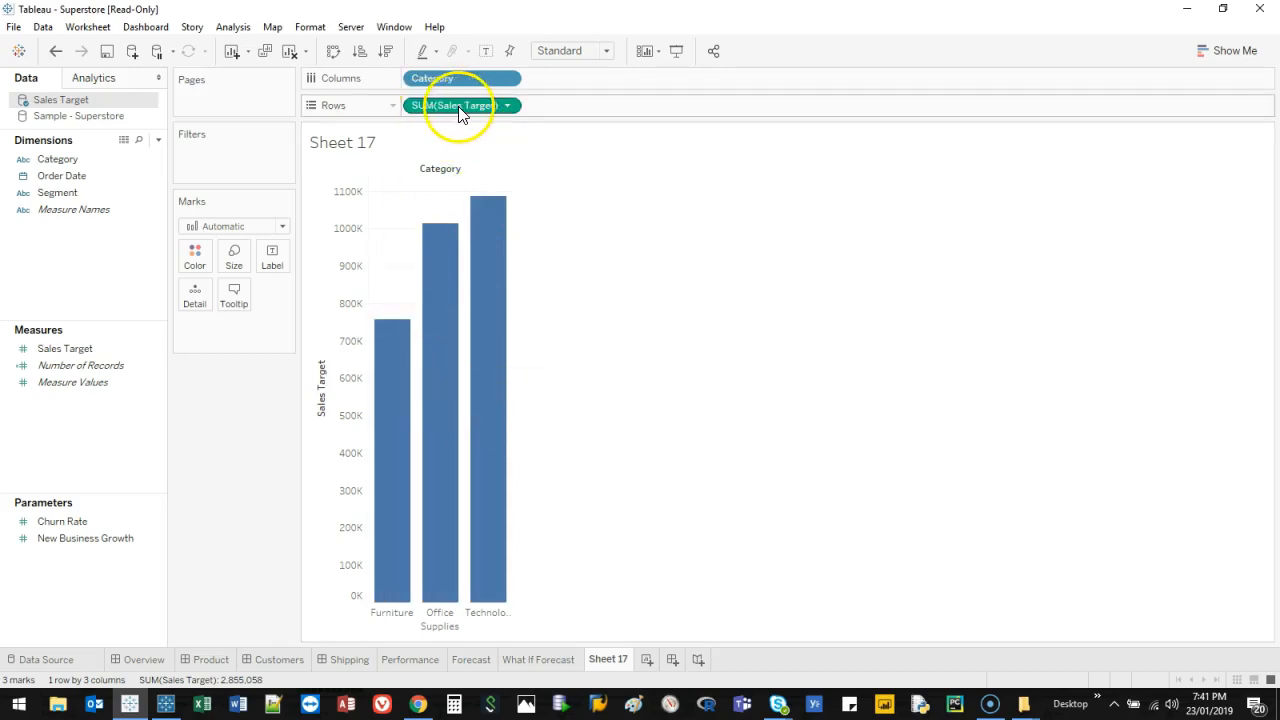
click(108, 350)
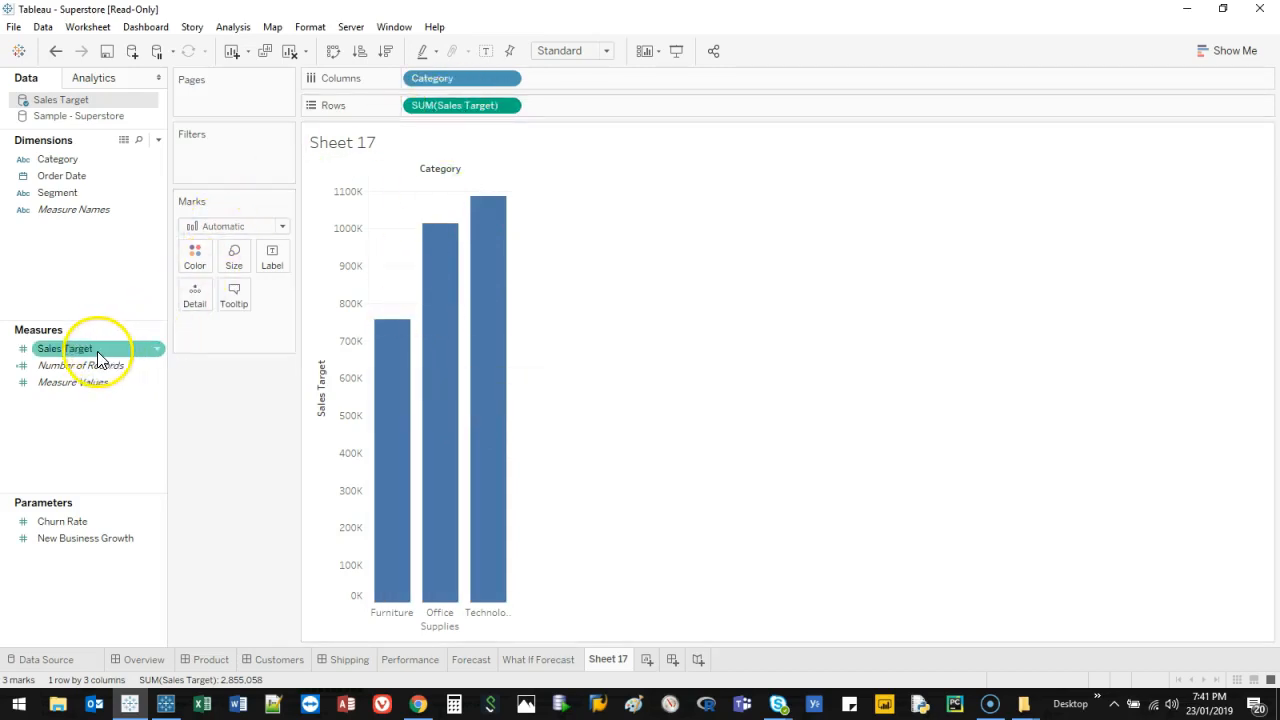
drag(97, 351, 192, 266)
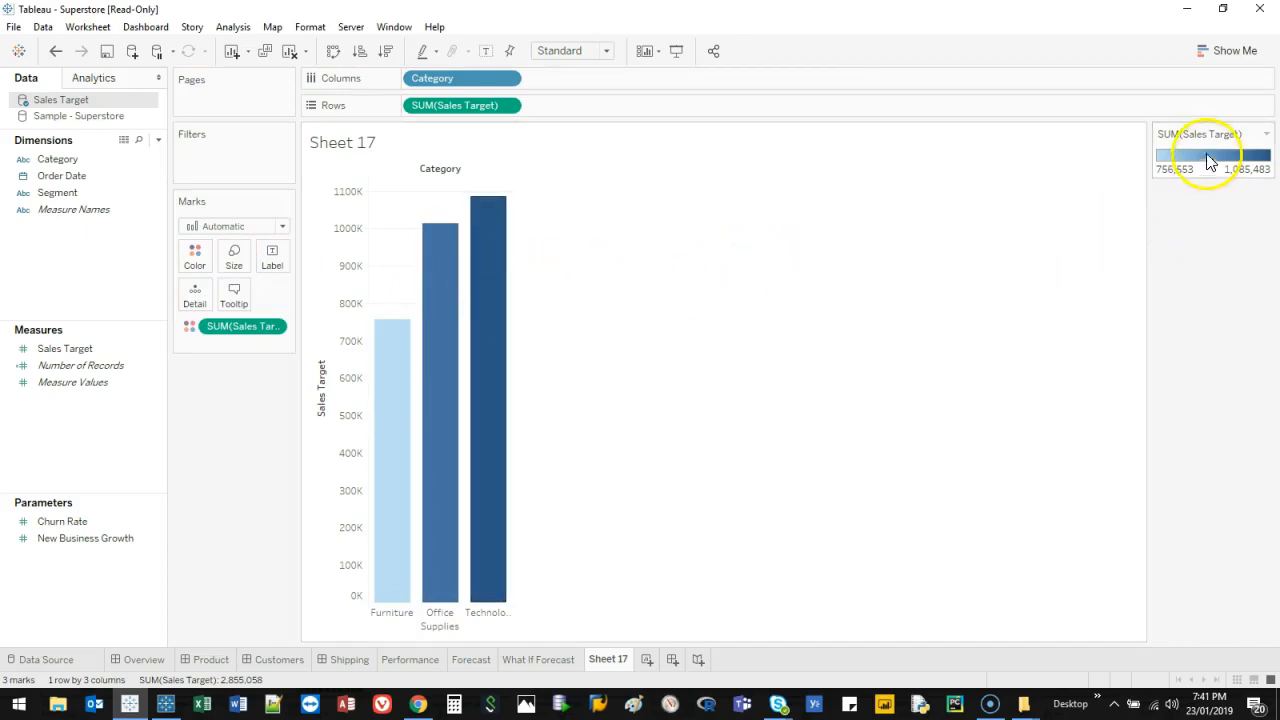
- Change the Sales Target color palette to Orange-Blue Diverging
mouse_move(471, 386)
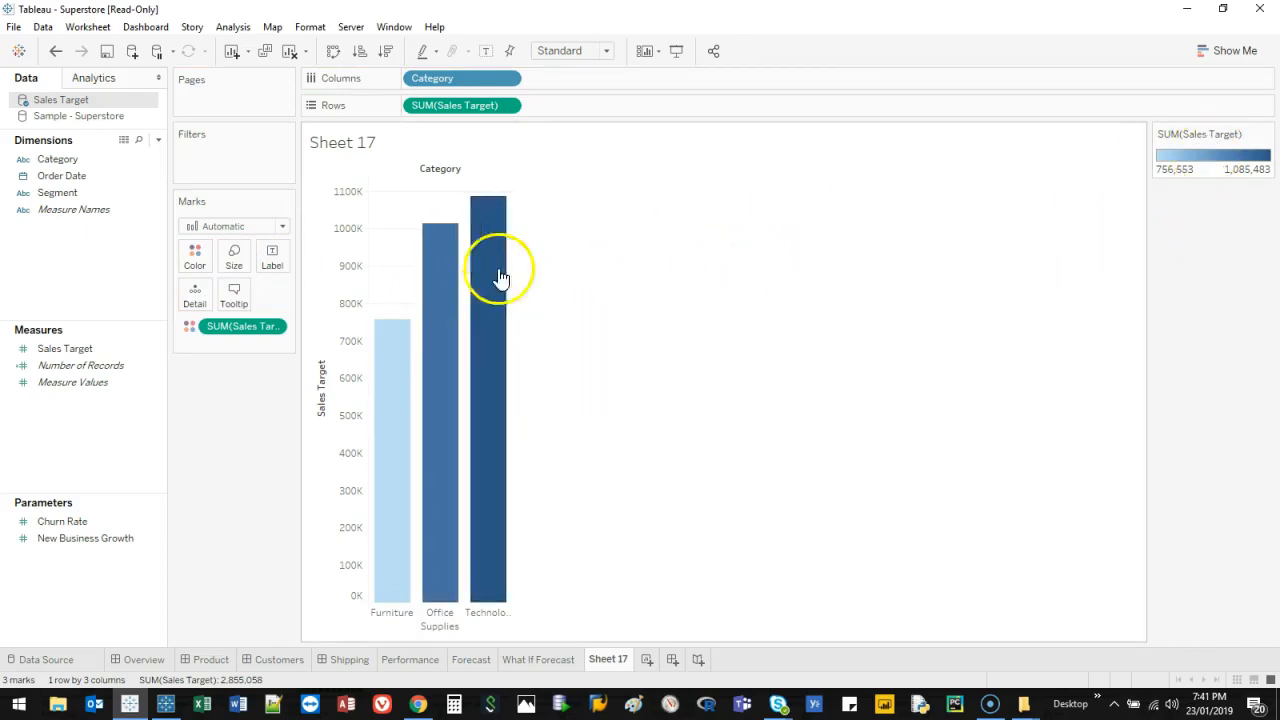
double_click(1176, 158)
click(791, 285)
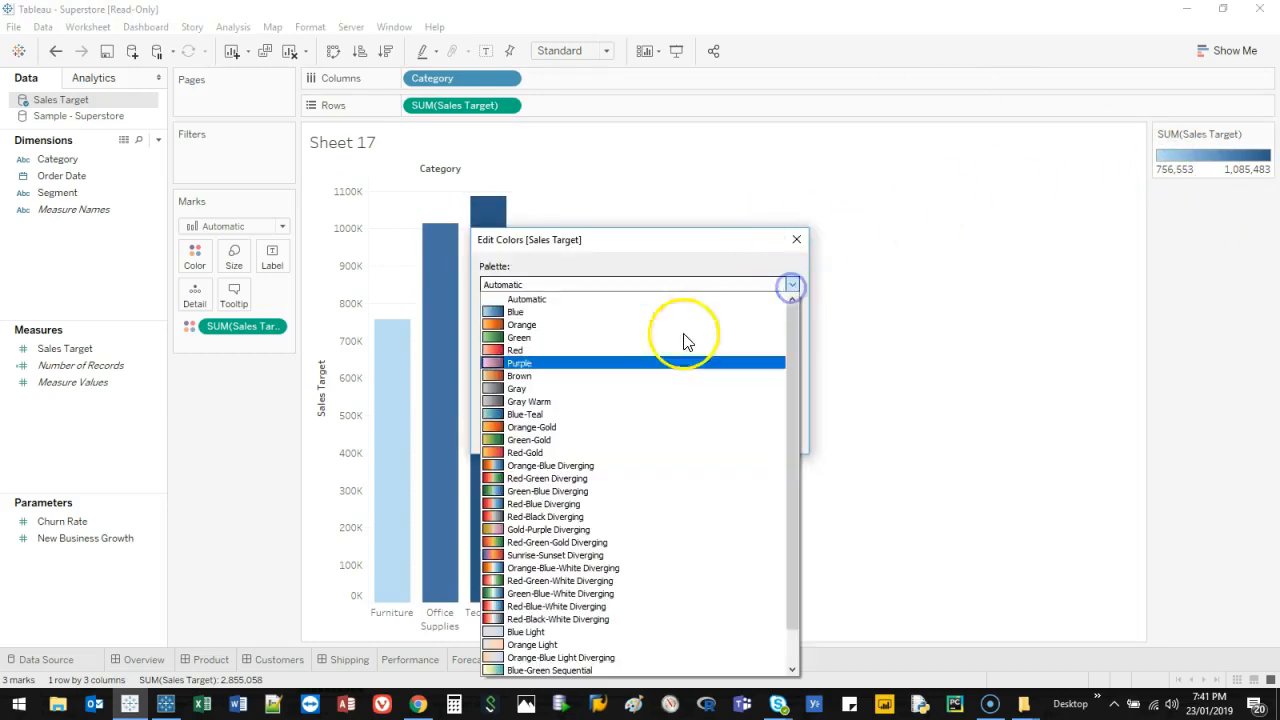
click(630, 465)
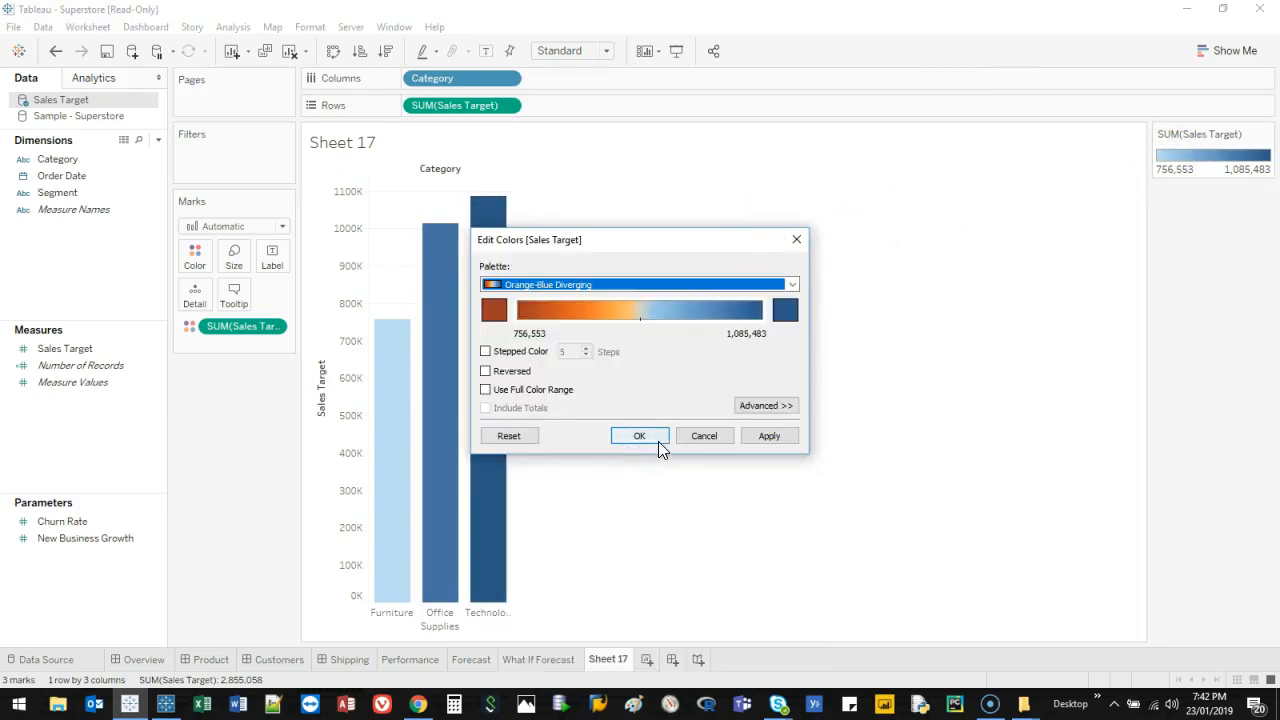
click(659, 441)
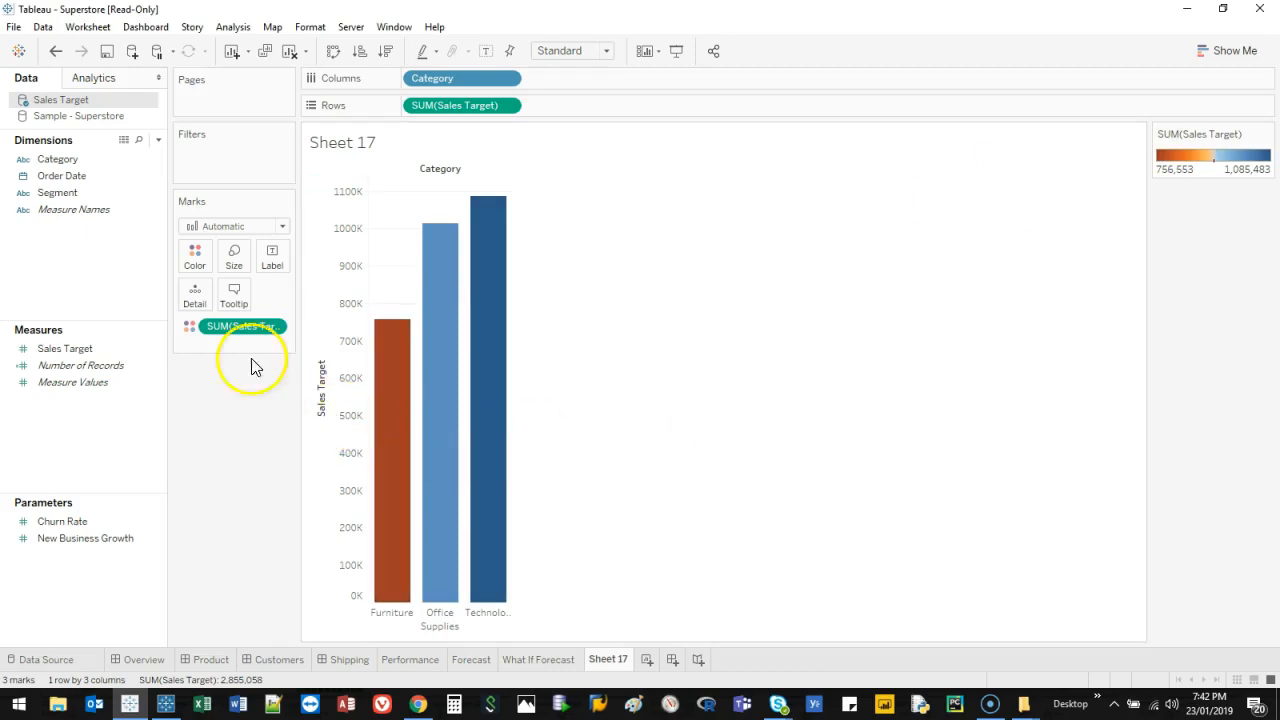
- Add Segment to the view and rearrange it into horizontal bars, with Category and Segment on Rows and Sales Target on Columns
drag(55, 192, 616, 85)
drag(474, 82, 429, 112)
drag(560, 113, 563, 80)
drag(467, 75, 561, 98)
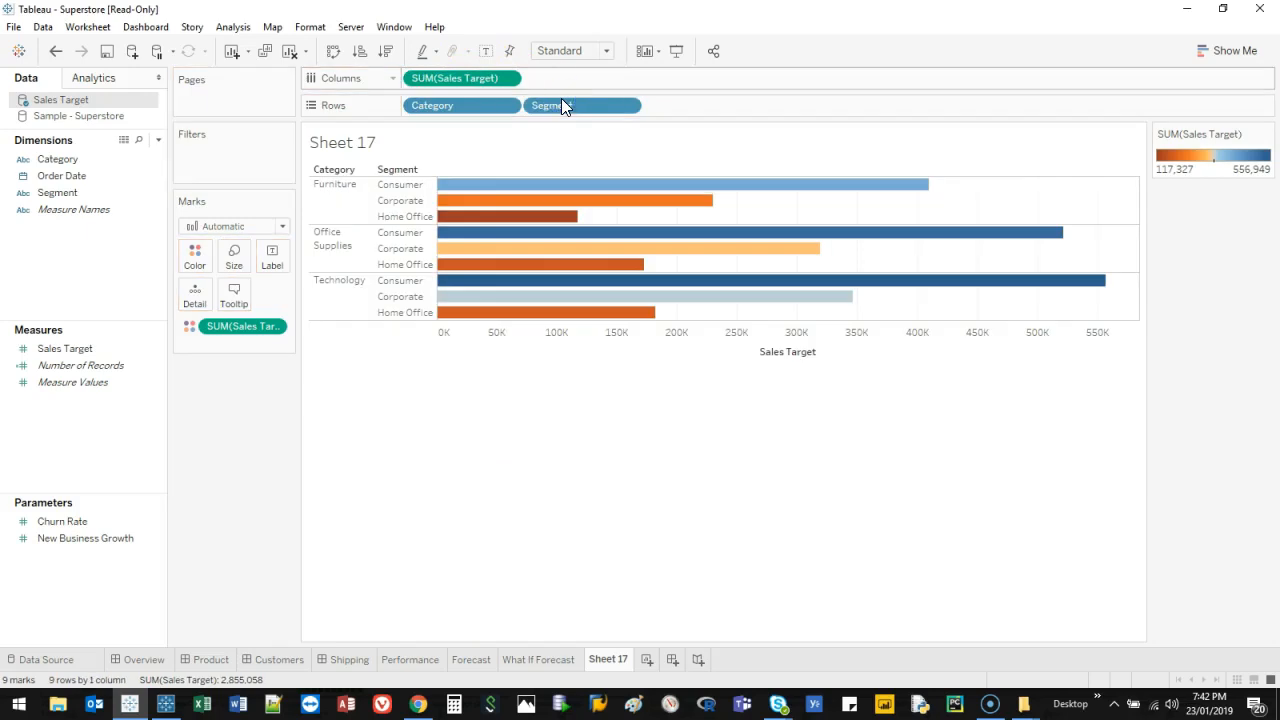
- Move Sales Target behind Category on Rows and put Segment on Columns to get vertical bars per segment
drag(432, 78, 660, 105)
drag(575, 105, 523, 84)
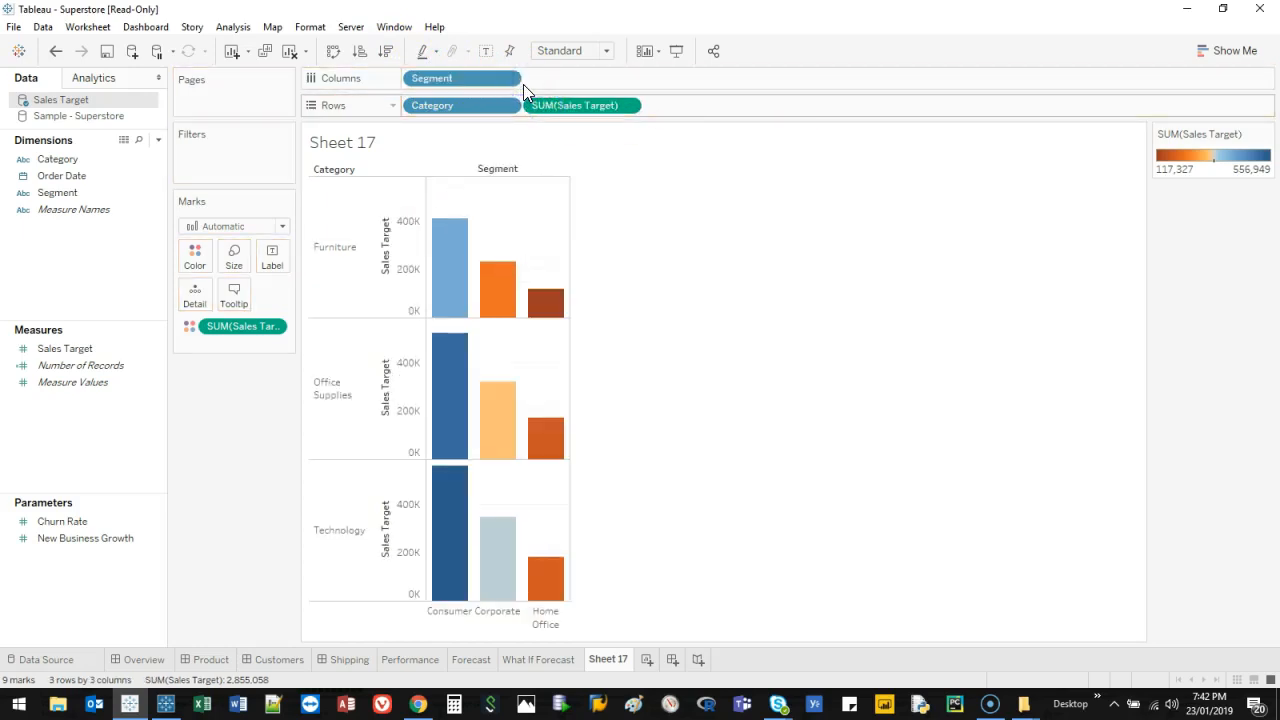
click(500, 103)
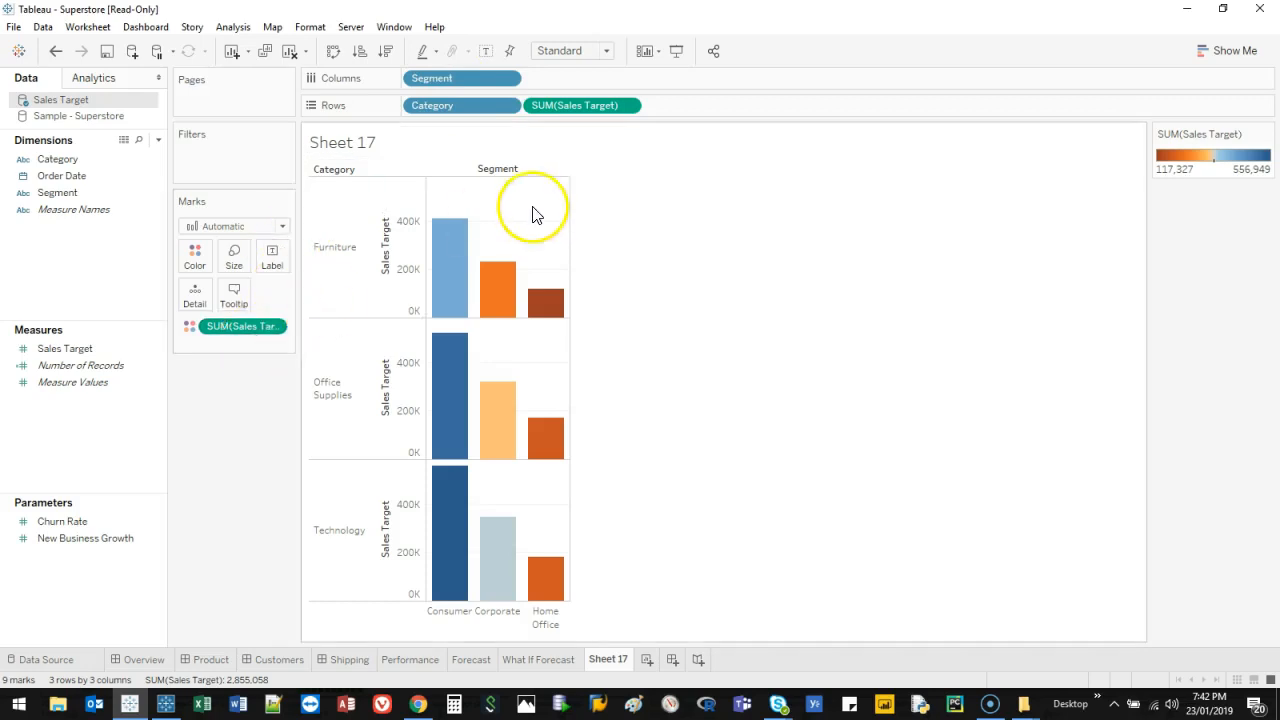
- Label the bars with their Sales Target values
click(70, 350)
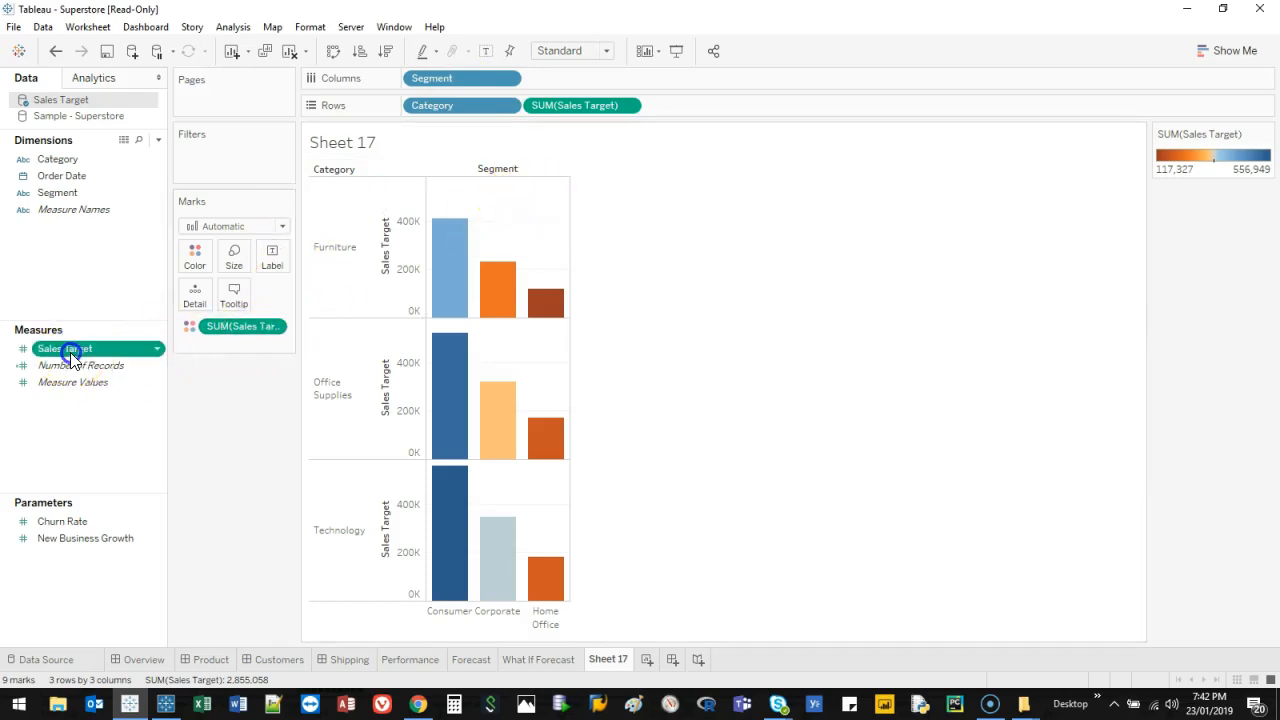
drag(84, 351, 260, 256)
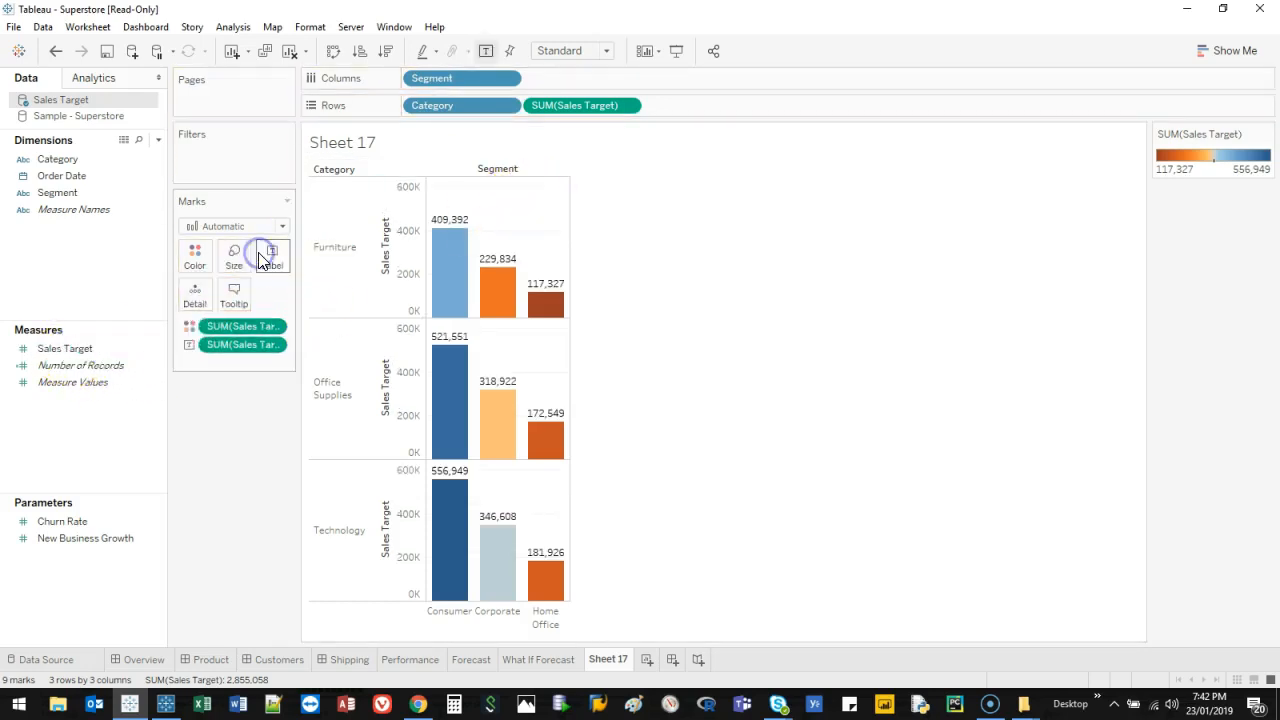
- Add column and row grand totals and an average line to the chart, and return to the data fields
click(114, 82)
drag(58, 187, 555, 204)
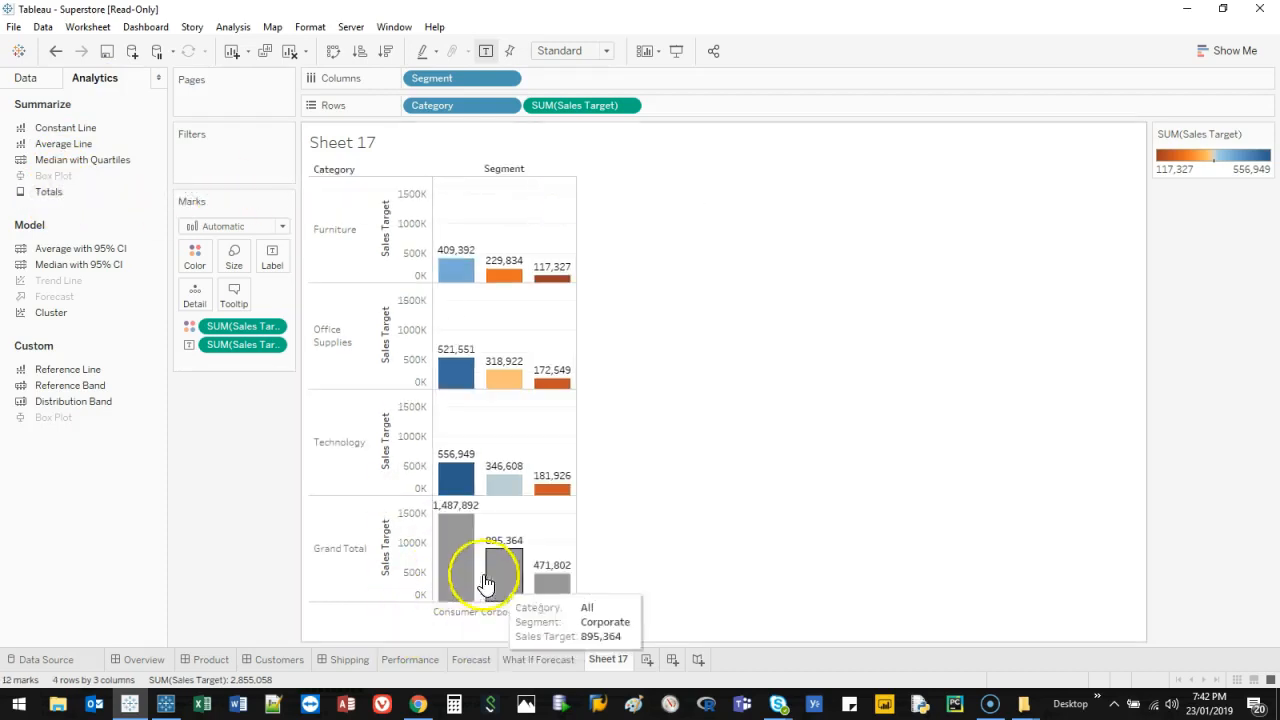
drag(49, 191, 625, 215)
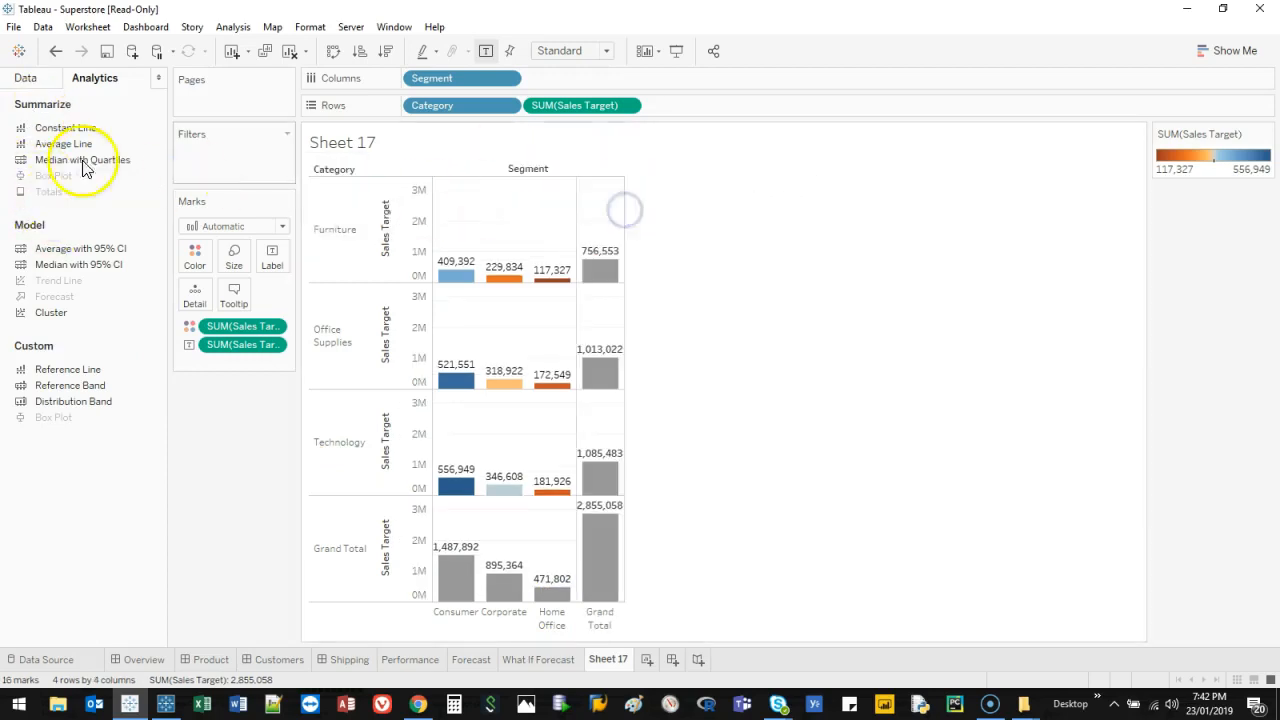
drag(60, 143, 452, 191)
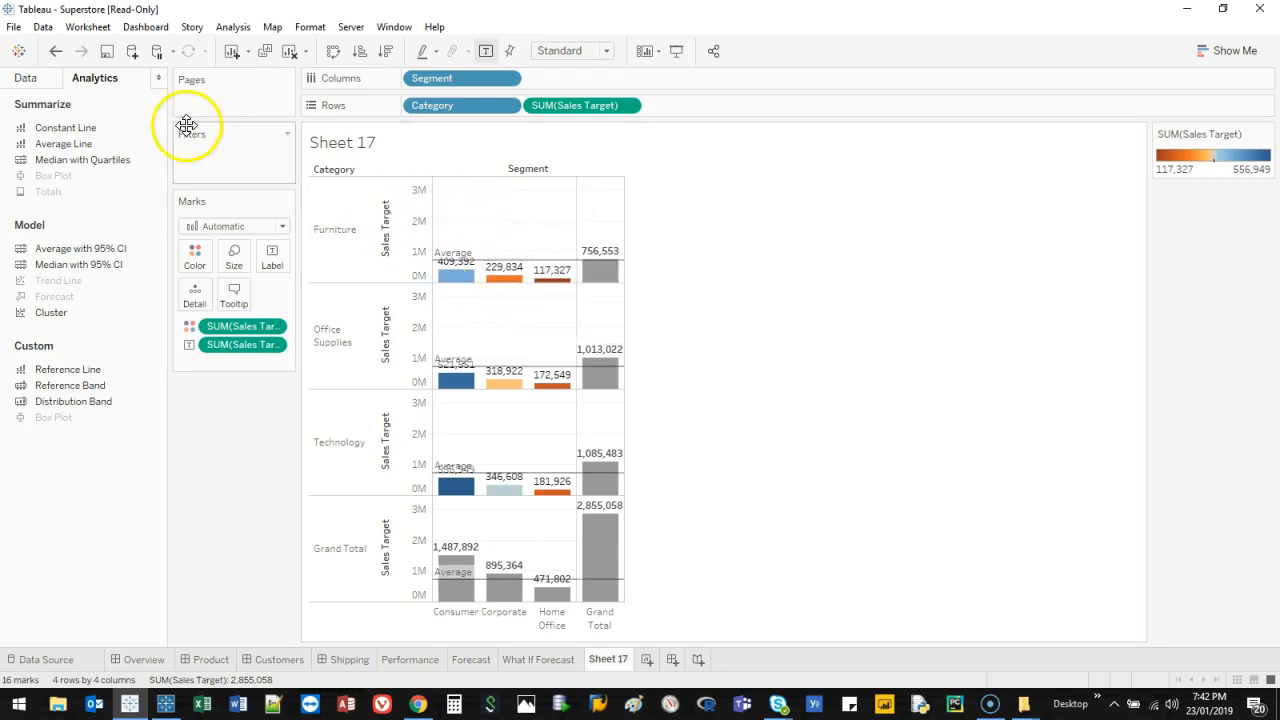
click(25, 79)
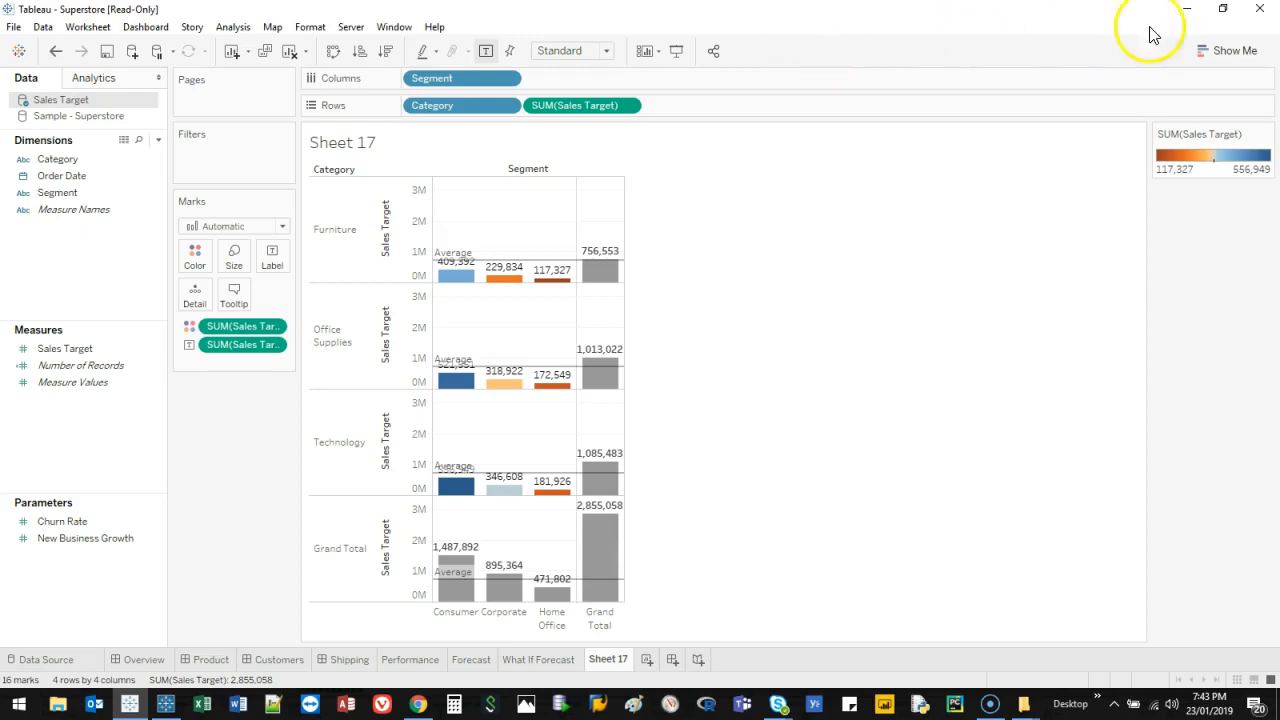
- Try showing the sales targets as packed bubbles, a treemap, circle views and pie charts
click(1233, 58)
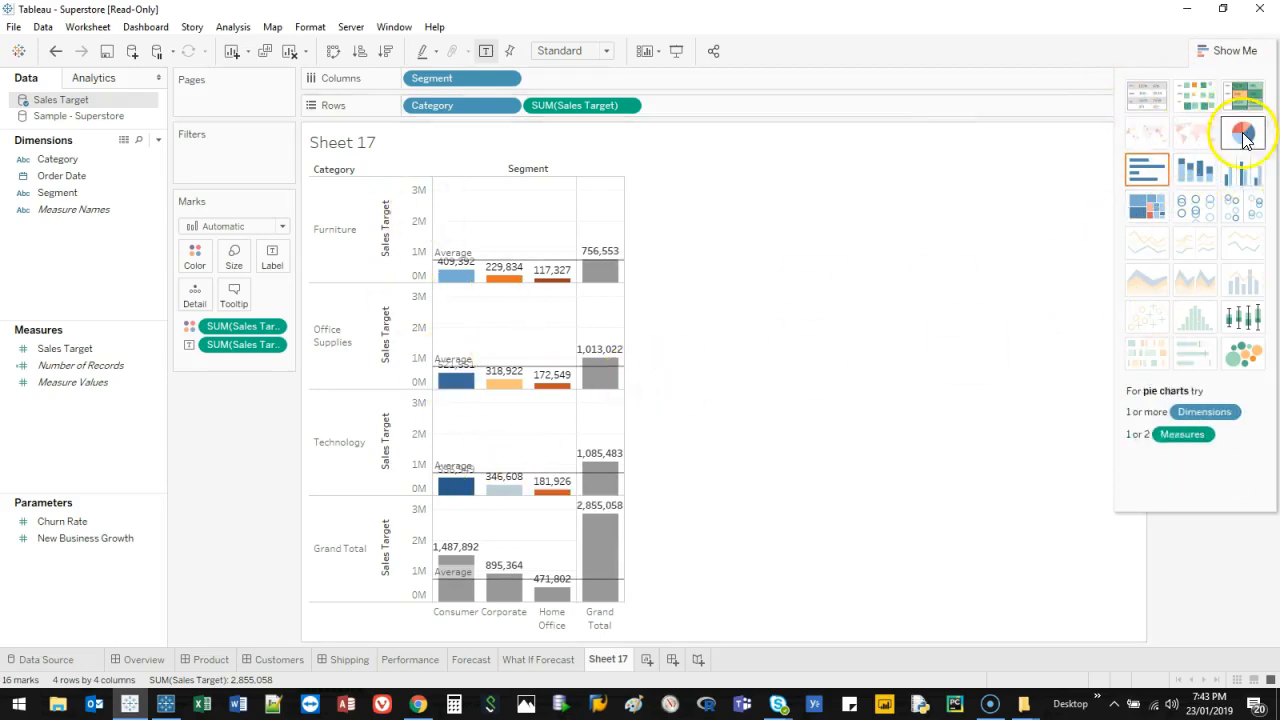
click(1238, 356)
click(1143, 208)
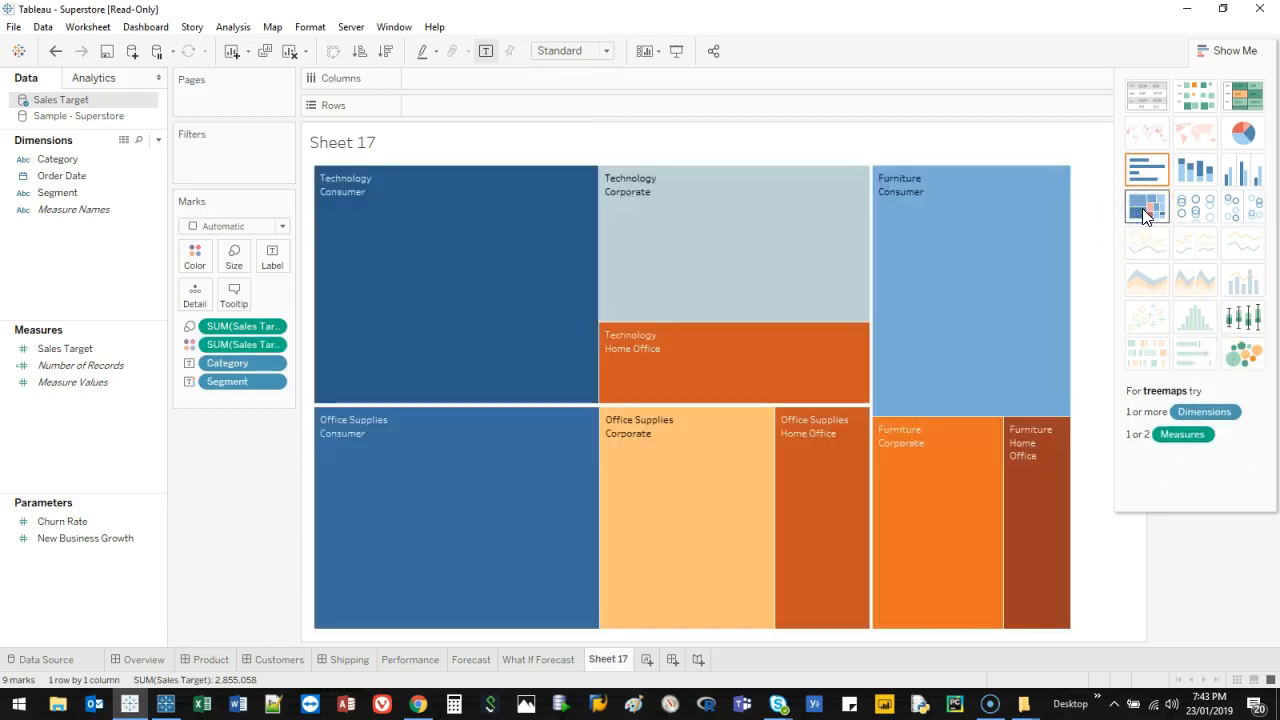
click(1193, 210)
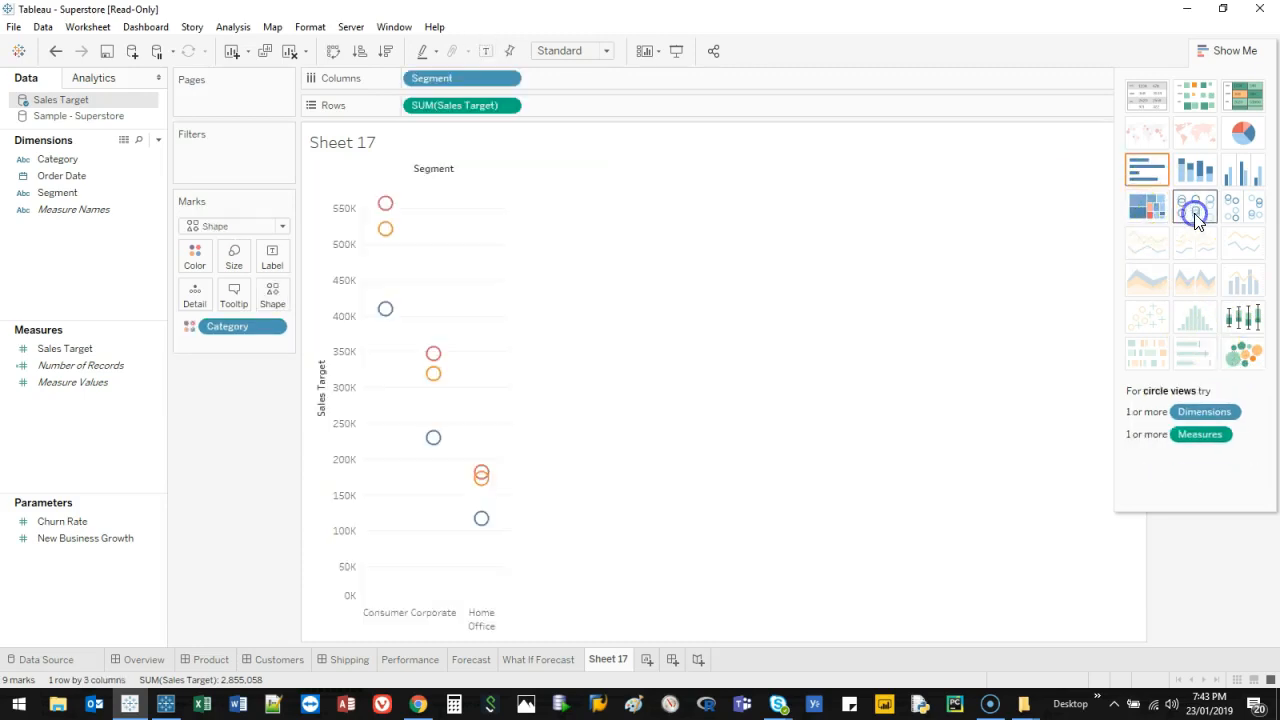
click(1245, 133)
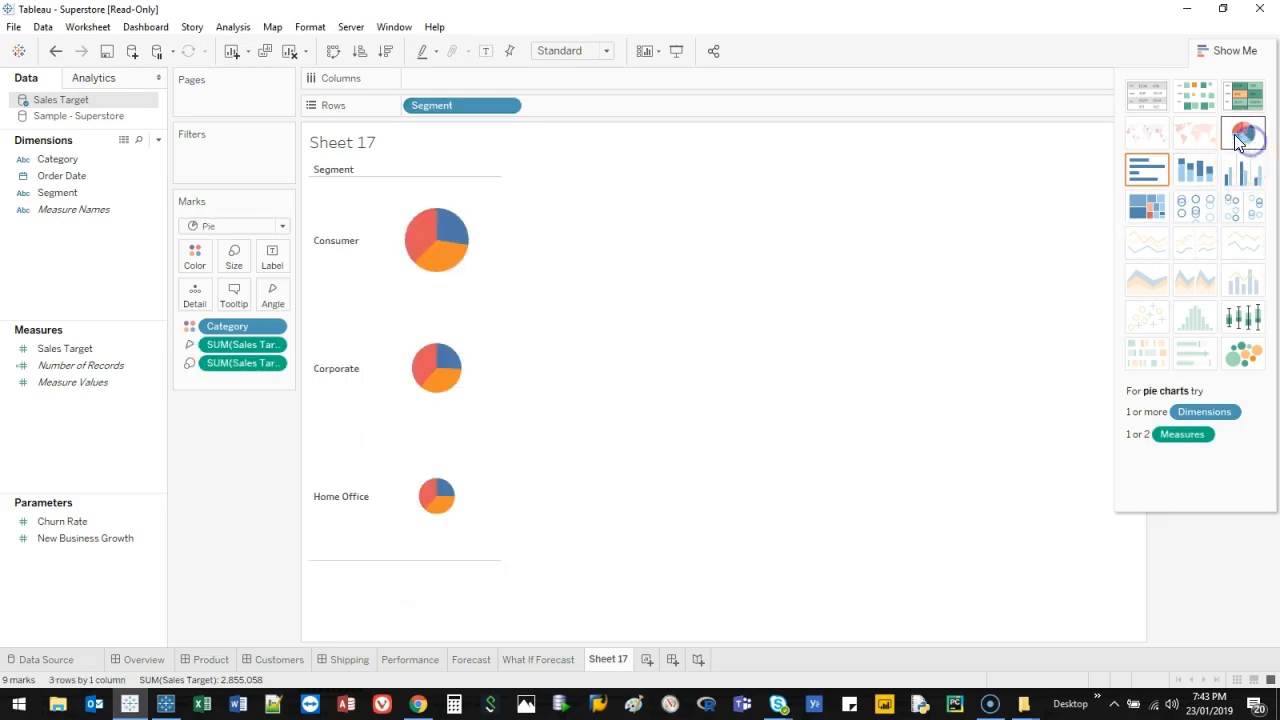
- Show the sales targets as a highlight table and a heat map, and finish with a plain text table
click(1258, 99)
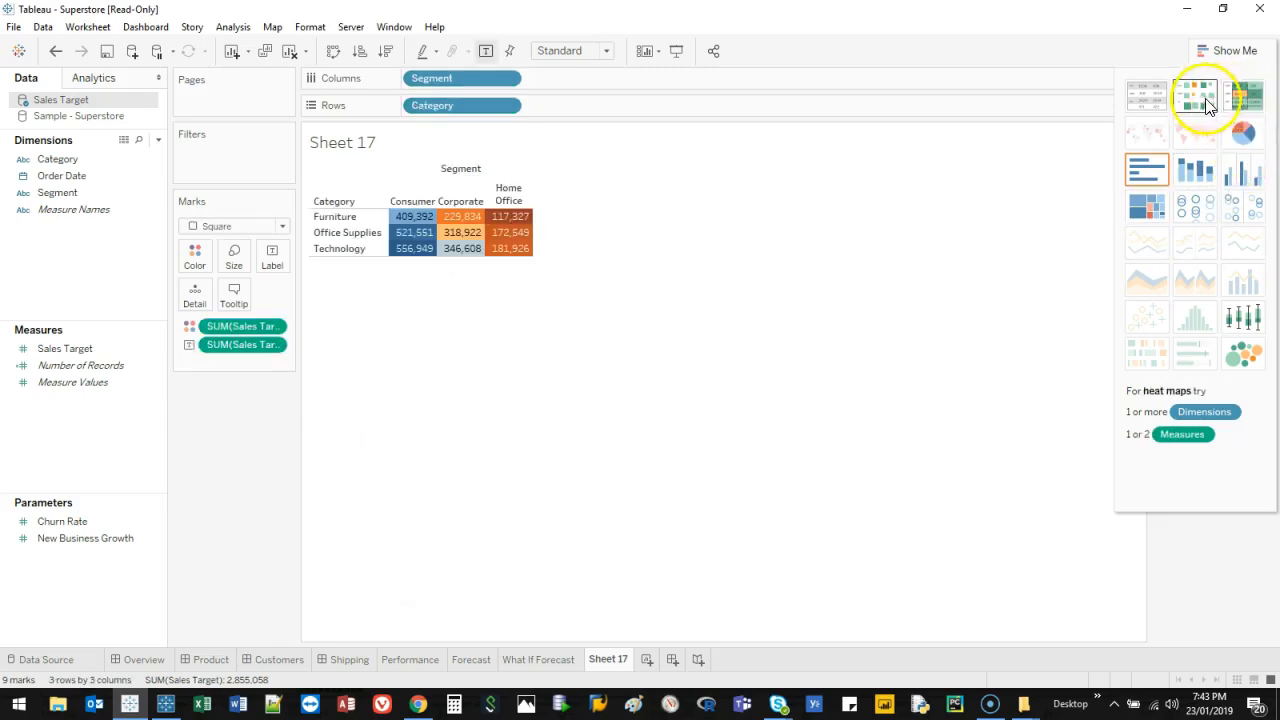
click(1206, 101)
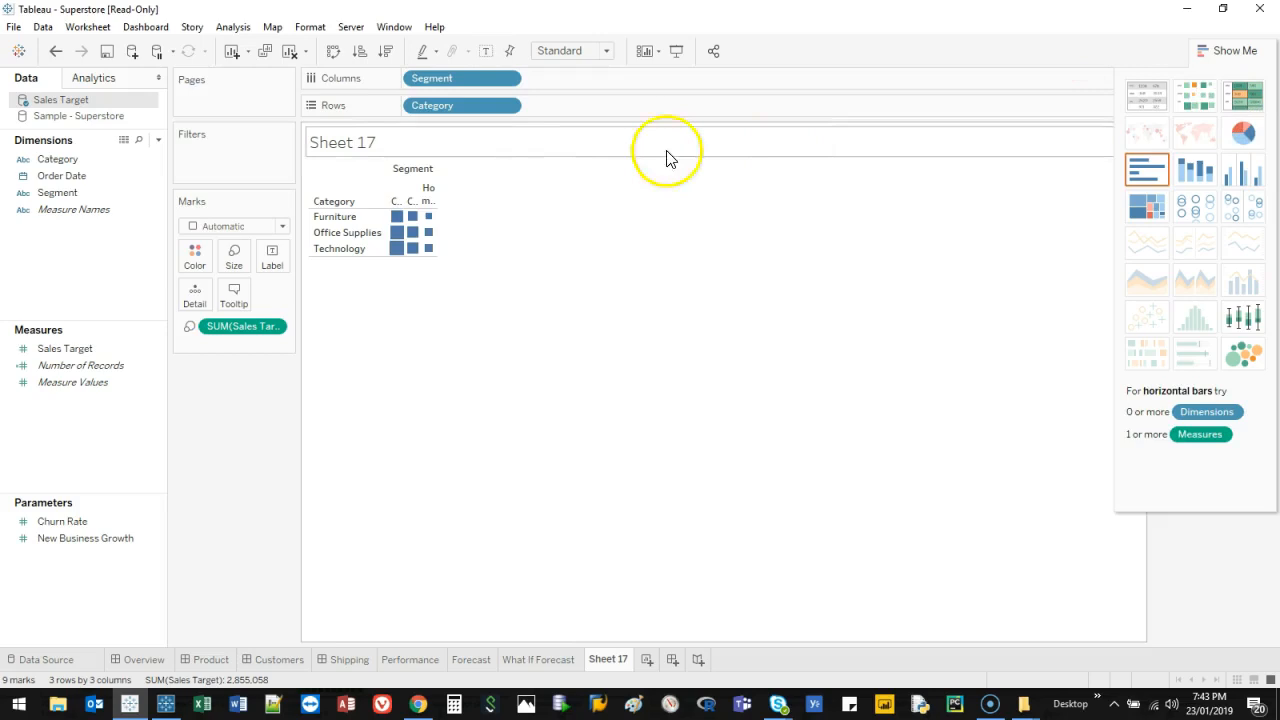
click(1146, 101)
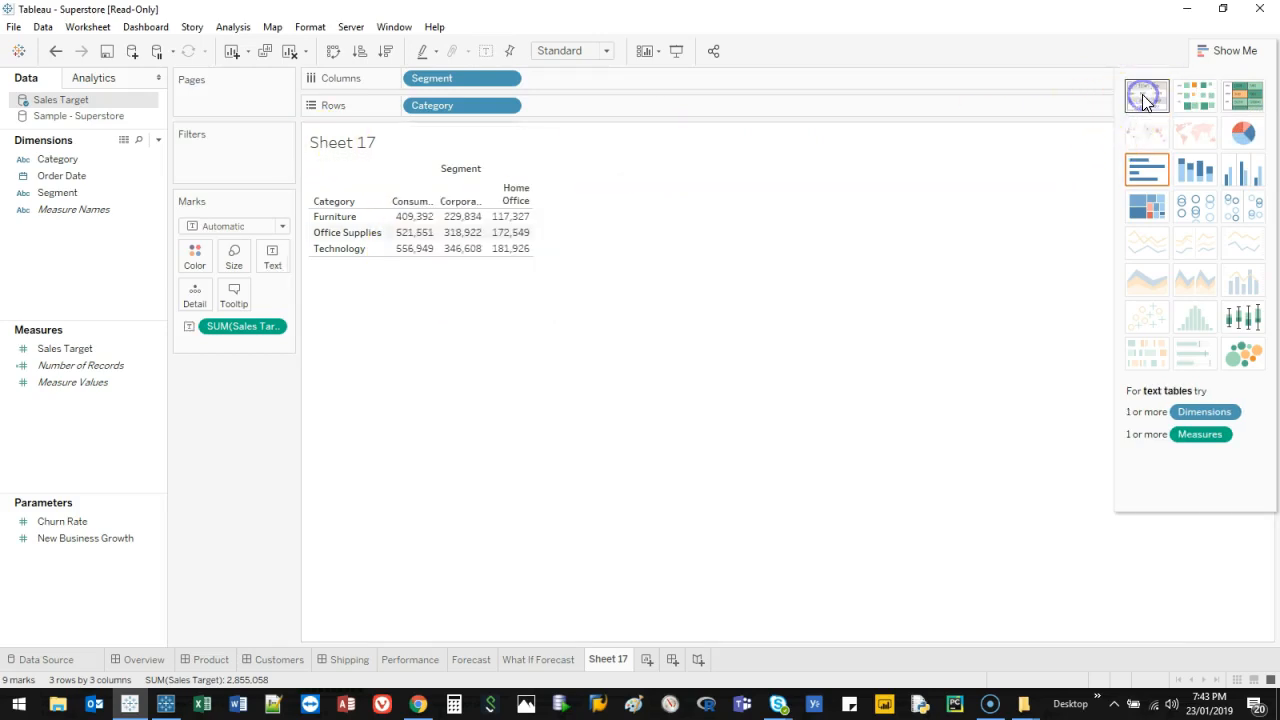